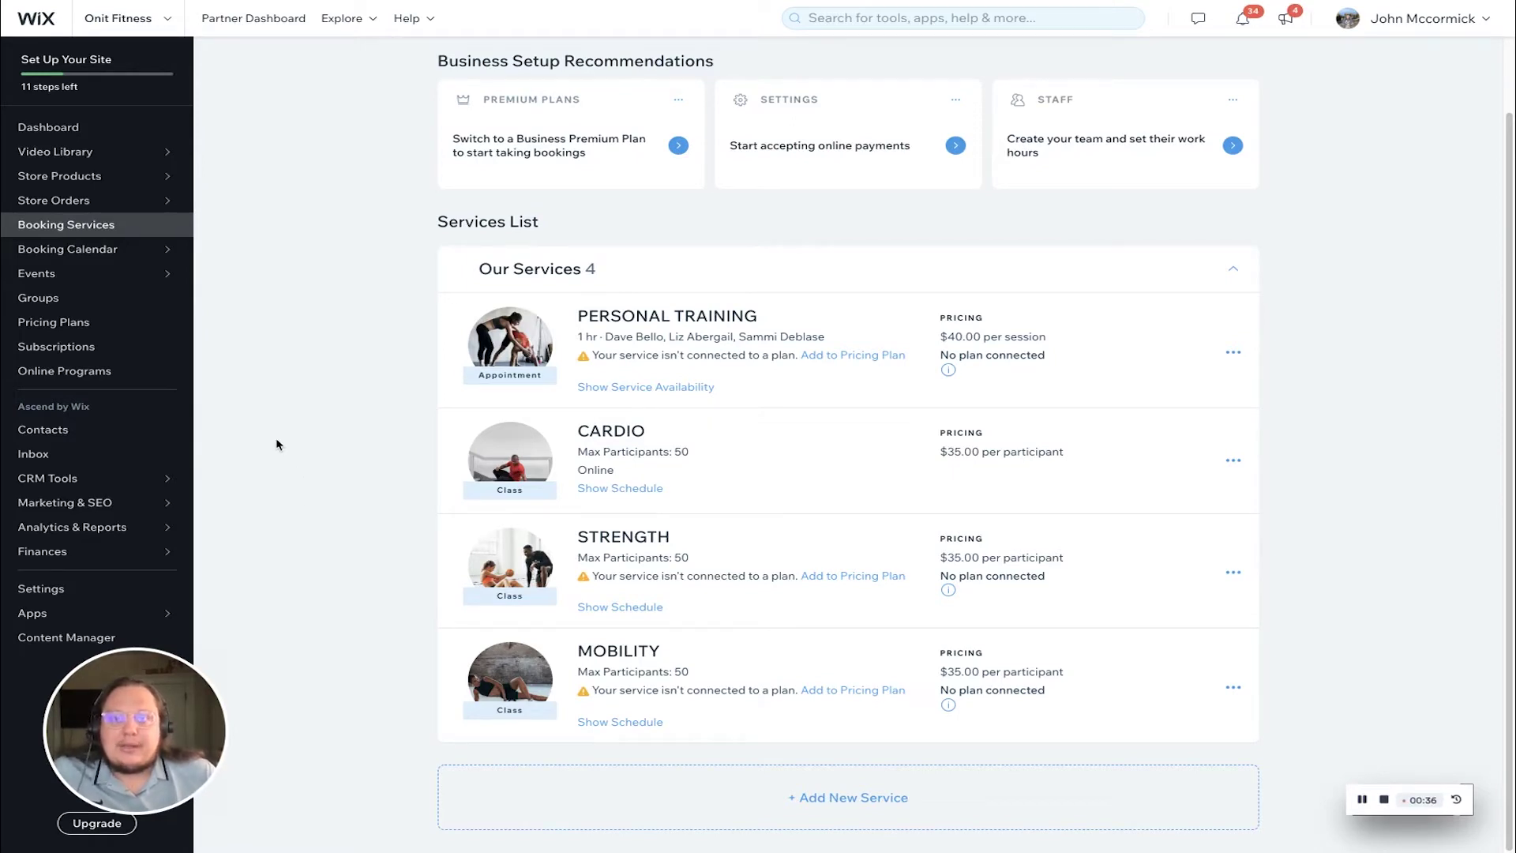
scroll(285, 436, "up", 2)
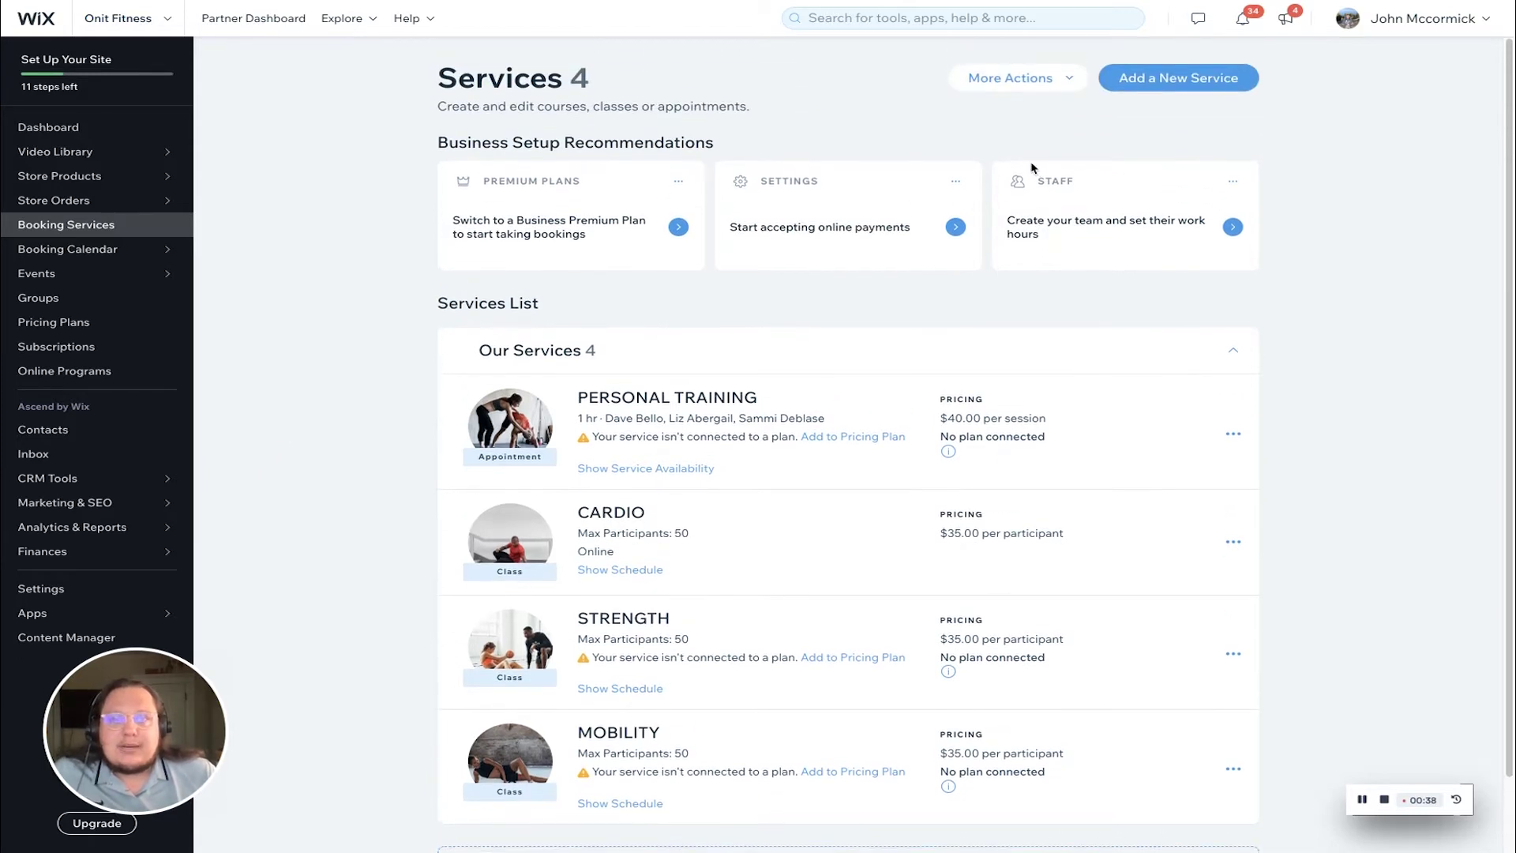
Start creating a new booking service from the services list
left_click(1160, 80)
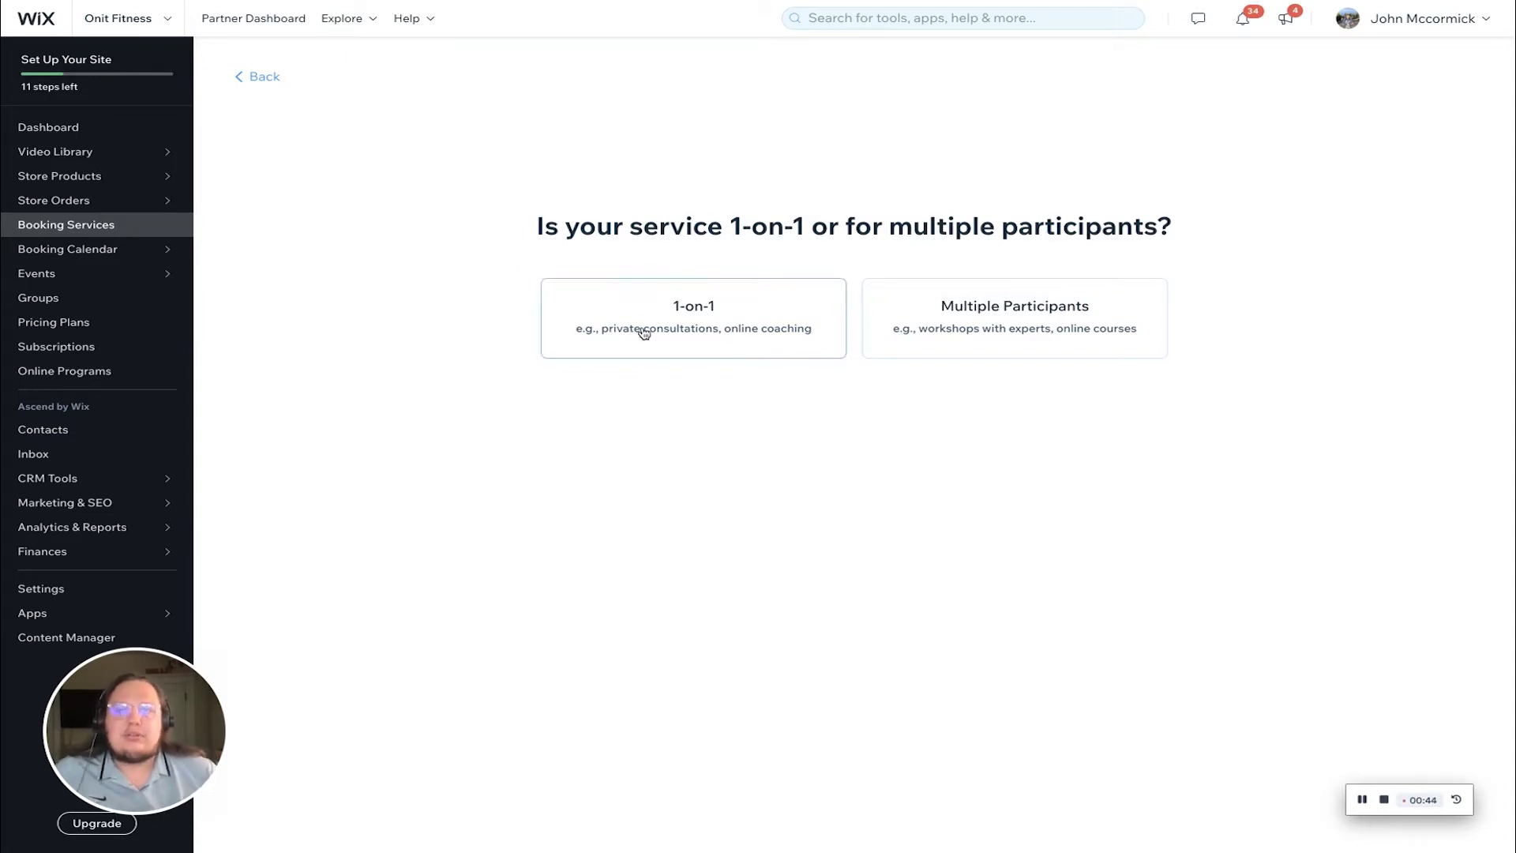
Make the new service a multi-participant recurring class
left_click(982, 332)
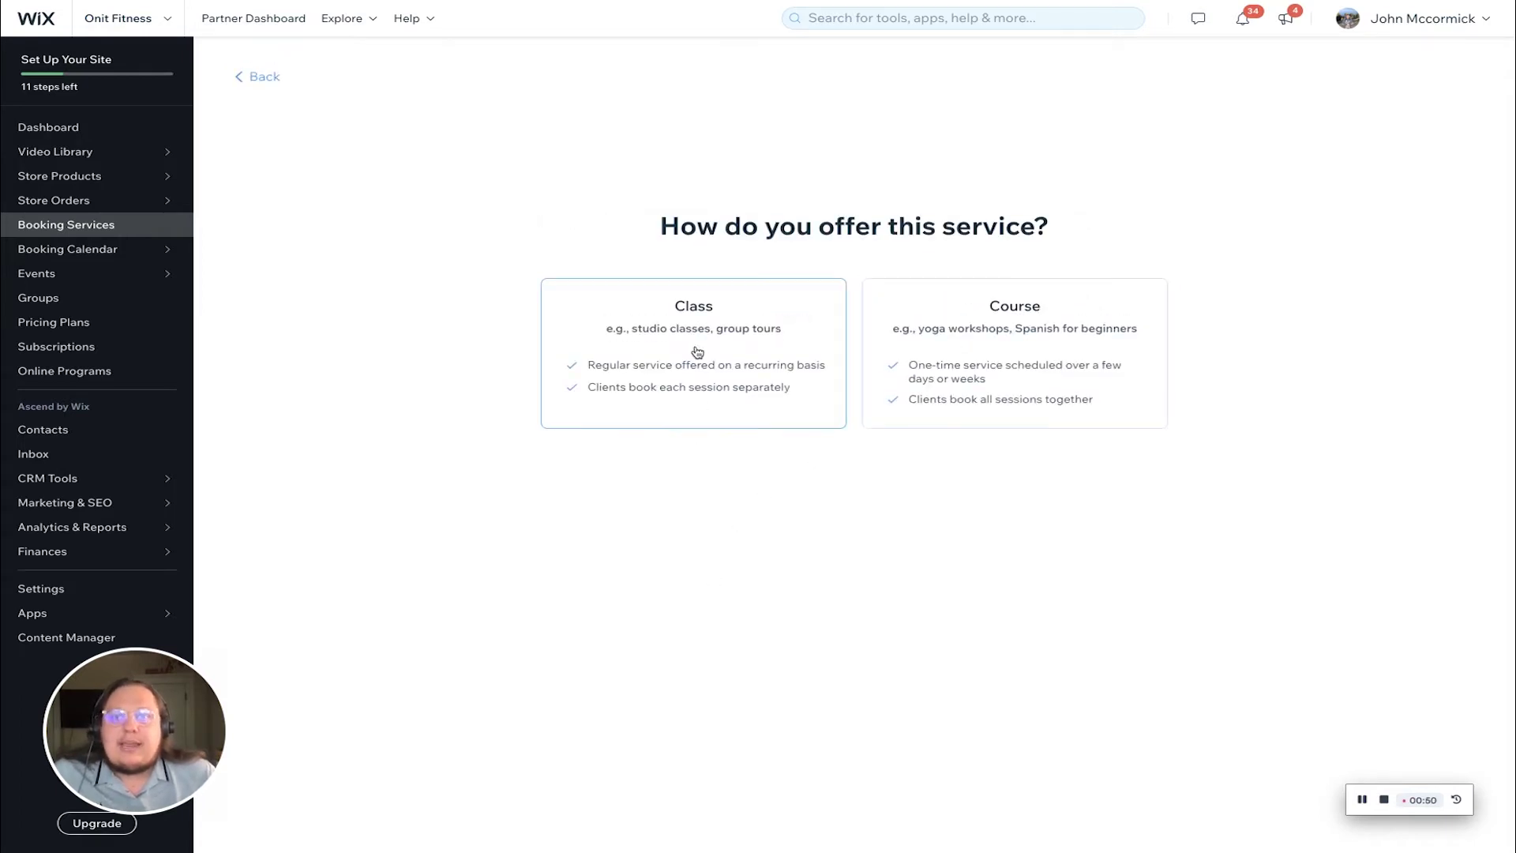
left_click(697, 351)
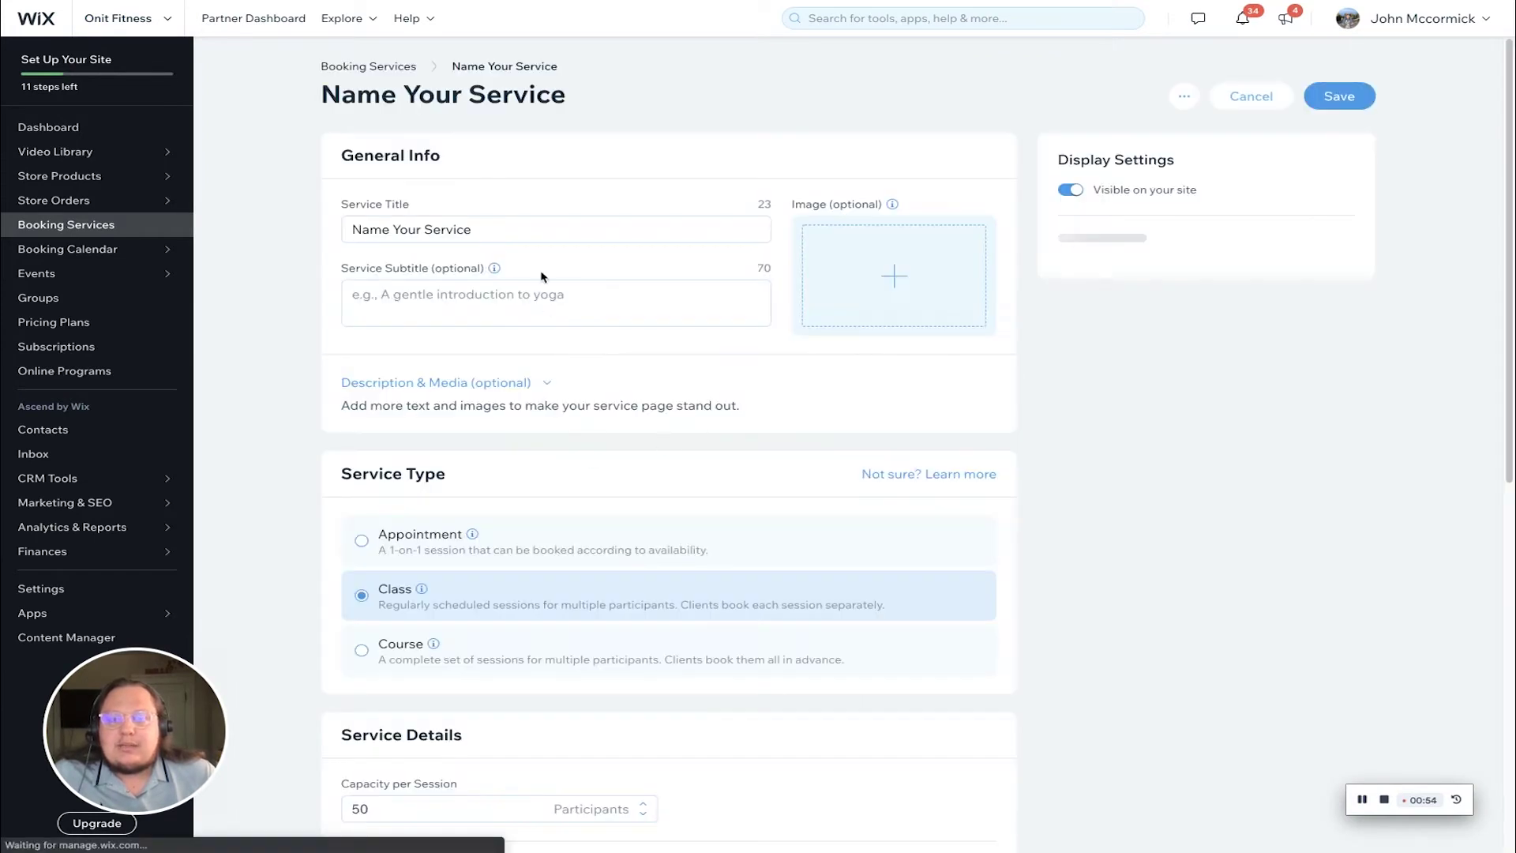
Title the service 'Pilates Reformer Class'
triple_click(620, 226)
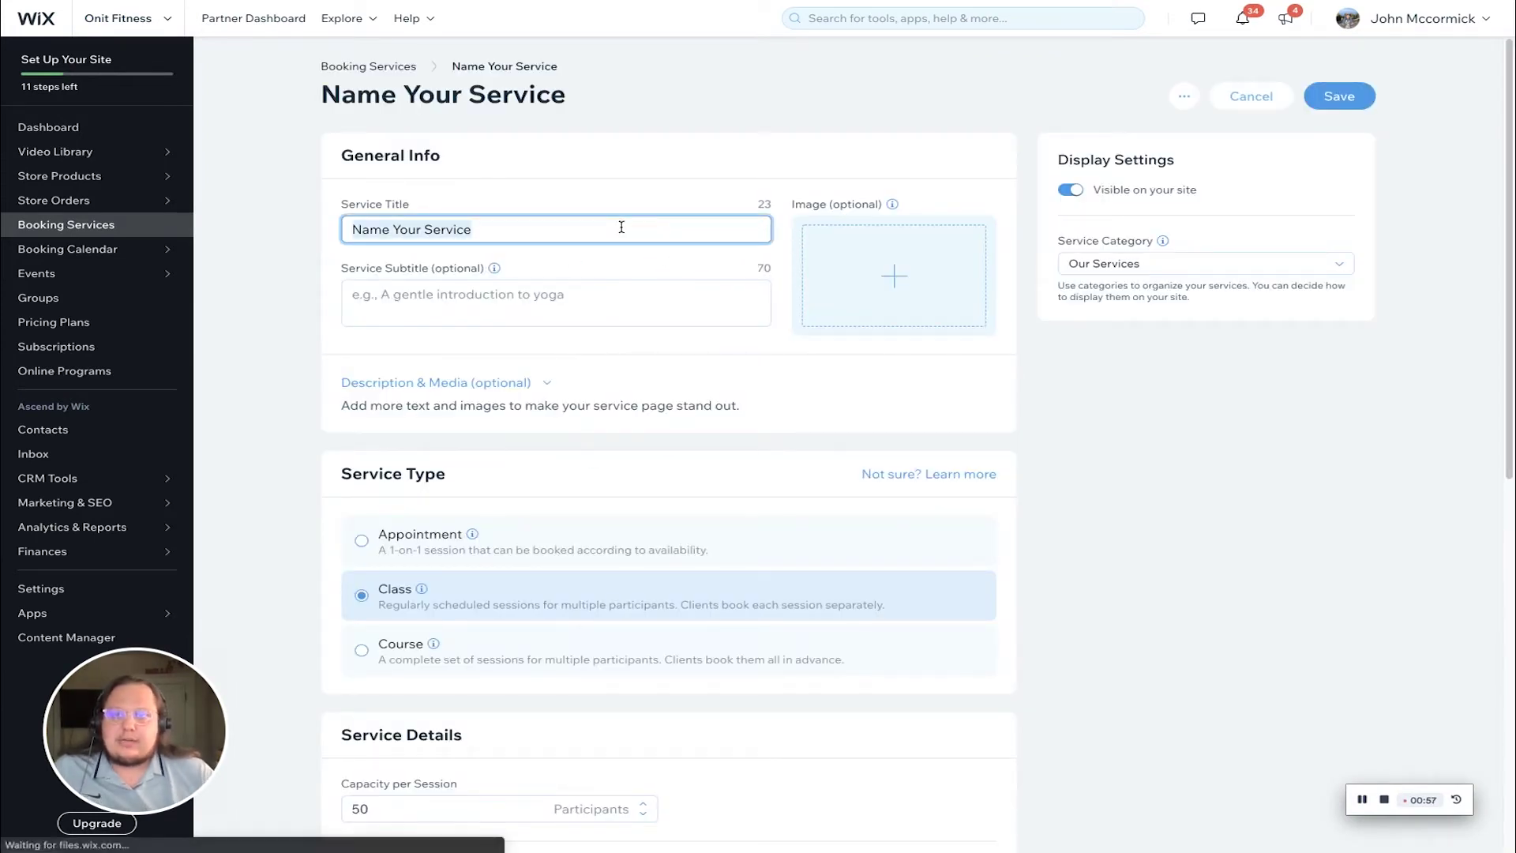
type("C")
key("BackSpace")
type("P")
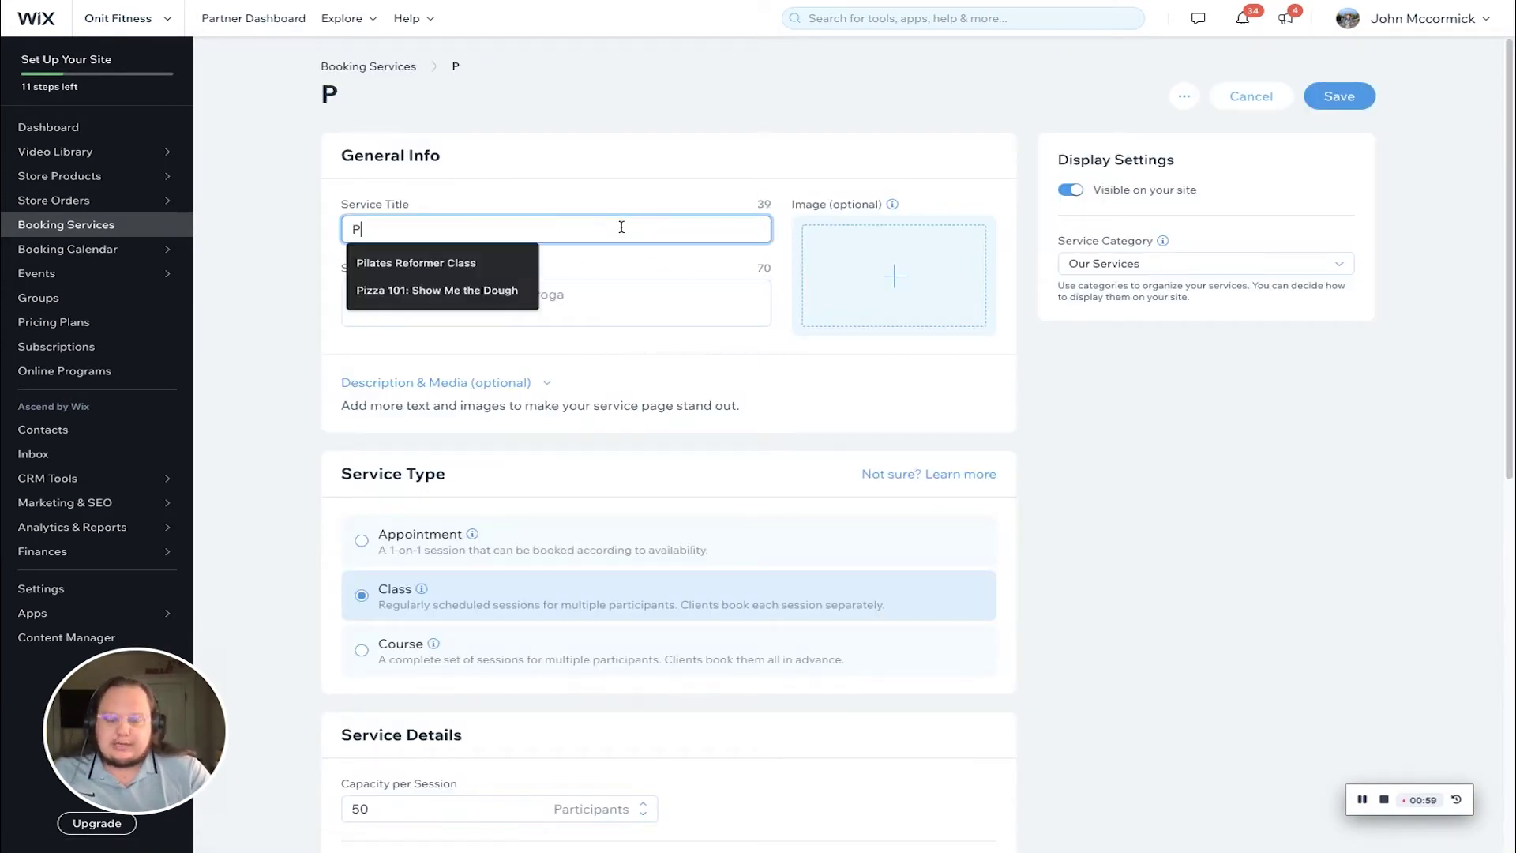
type("ilates")
key("Down")
key("Return")
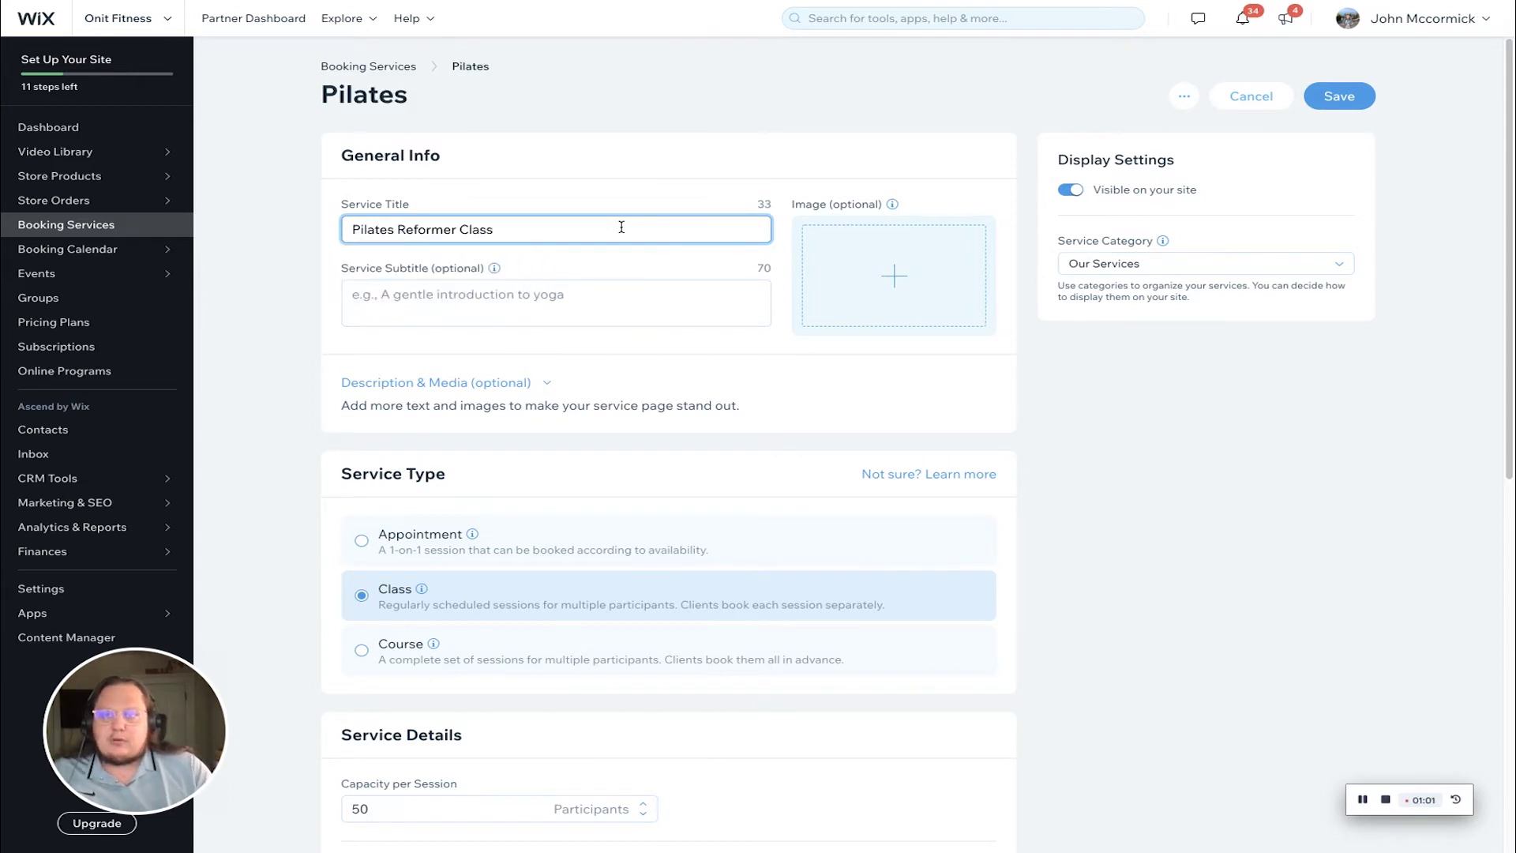
left_click(676, 290)
scroll(706, 379, "down", 2)
scroll(694, 379, "down", 2)
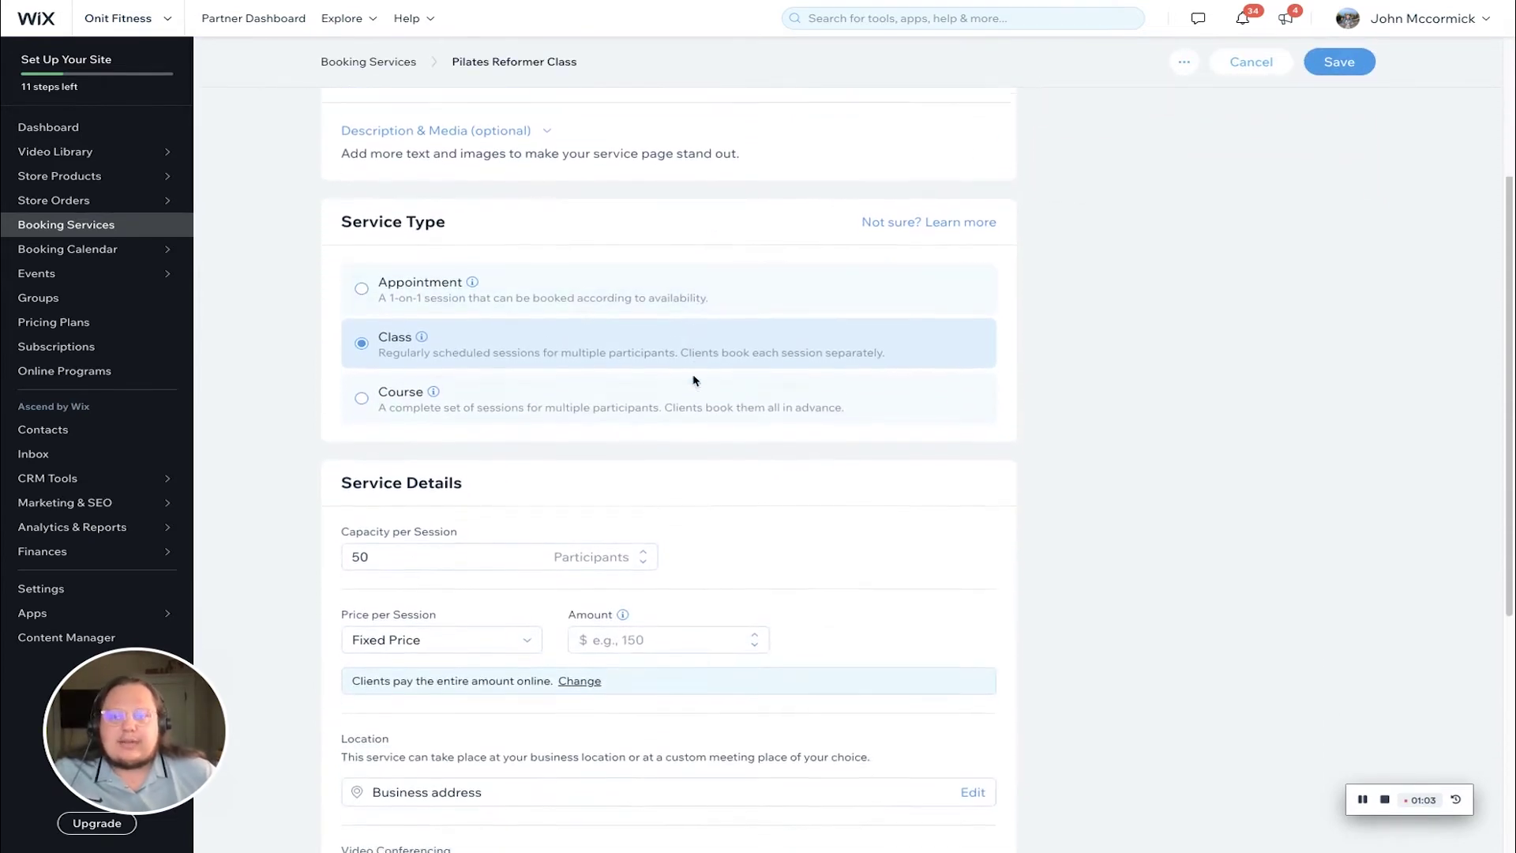
Price the class at $50 per session
left_click(660, 633)
type("50")
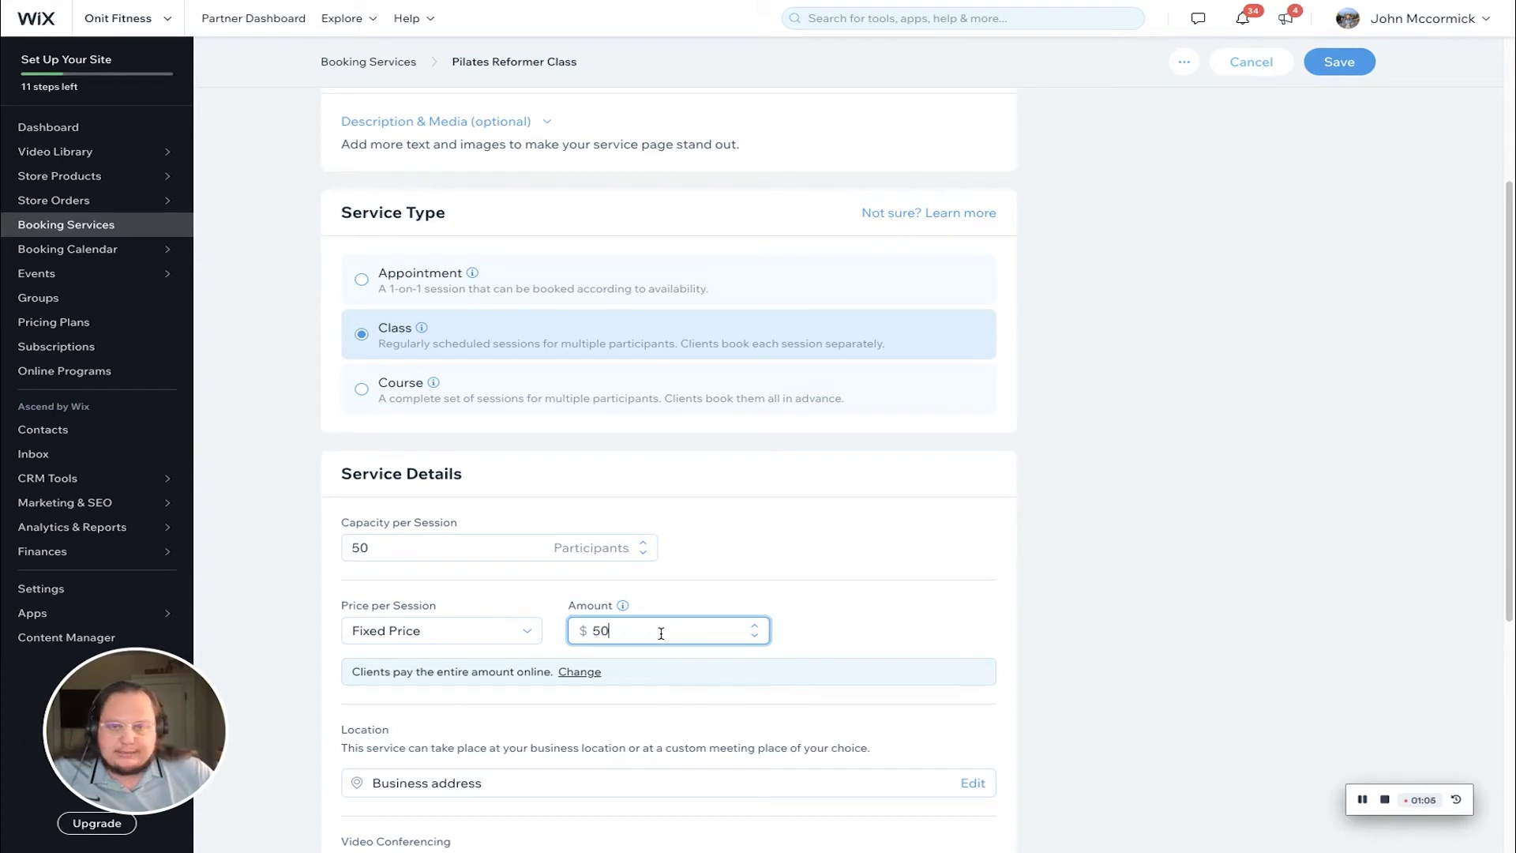
left_click(1067, 490)
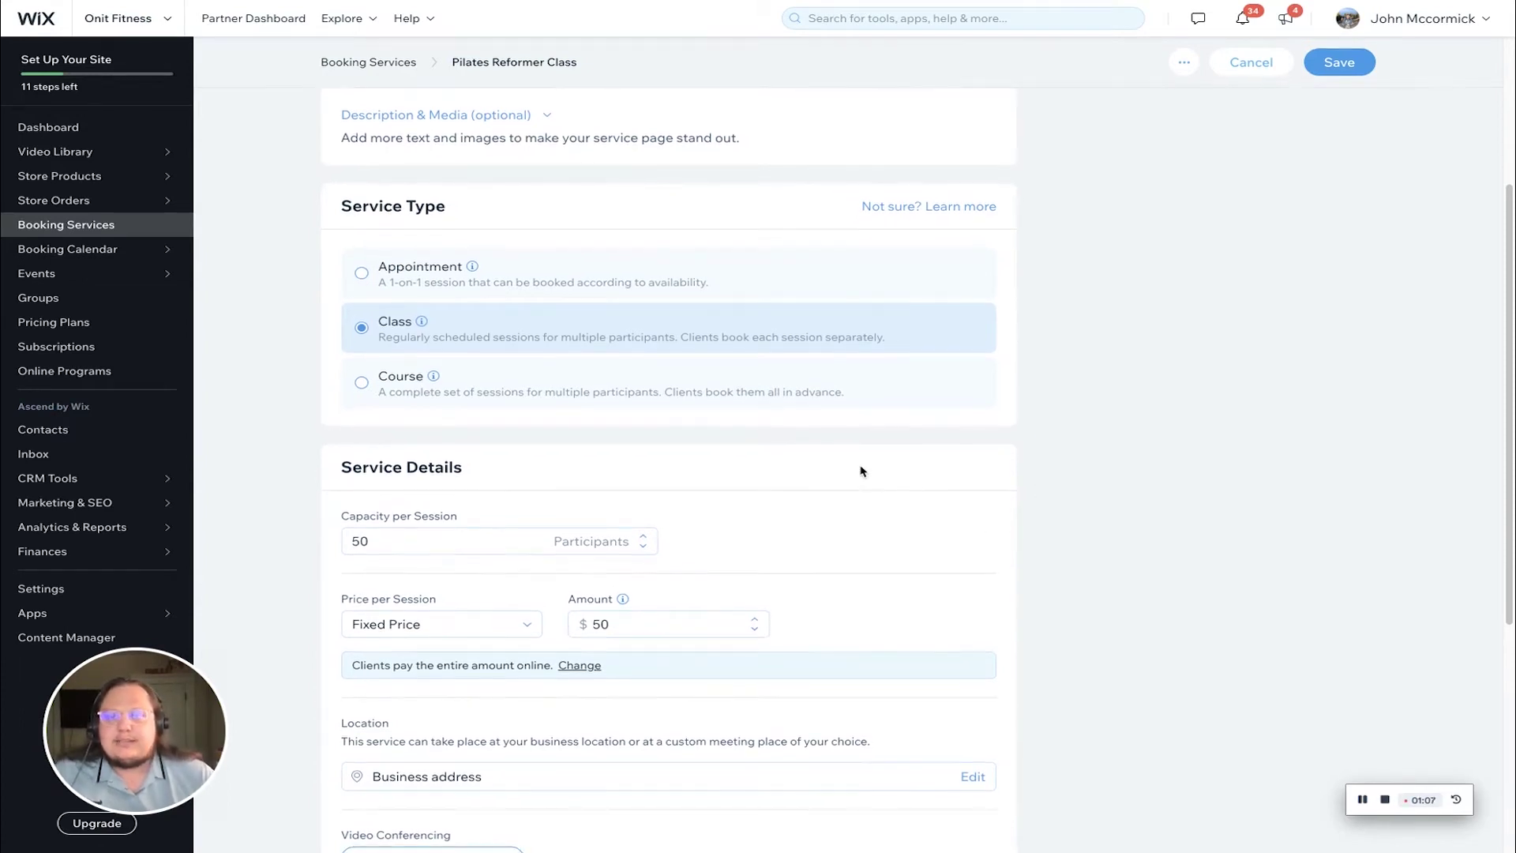
scroll(846, 477, "down", 2)
scroll(779, 474, "down", 3)
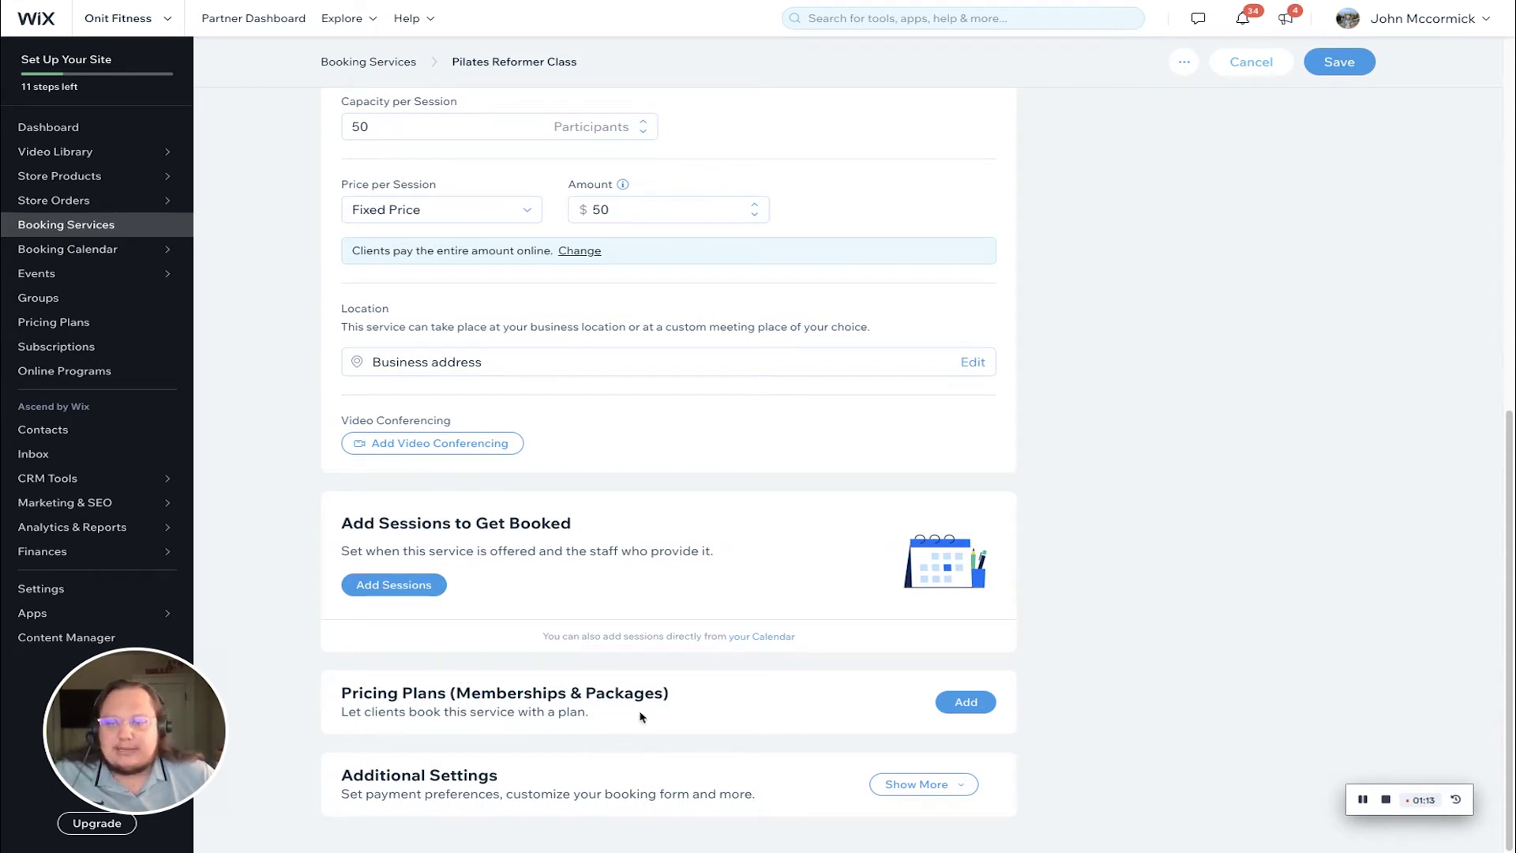
Connect the 1 Month and 3 Months plans to the class in Manage Plans
left_click(969, 703)
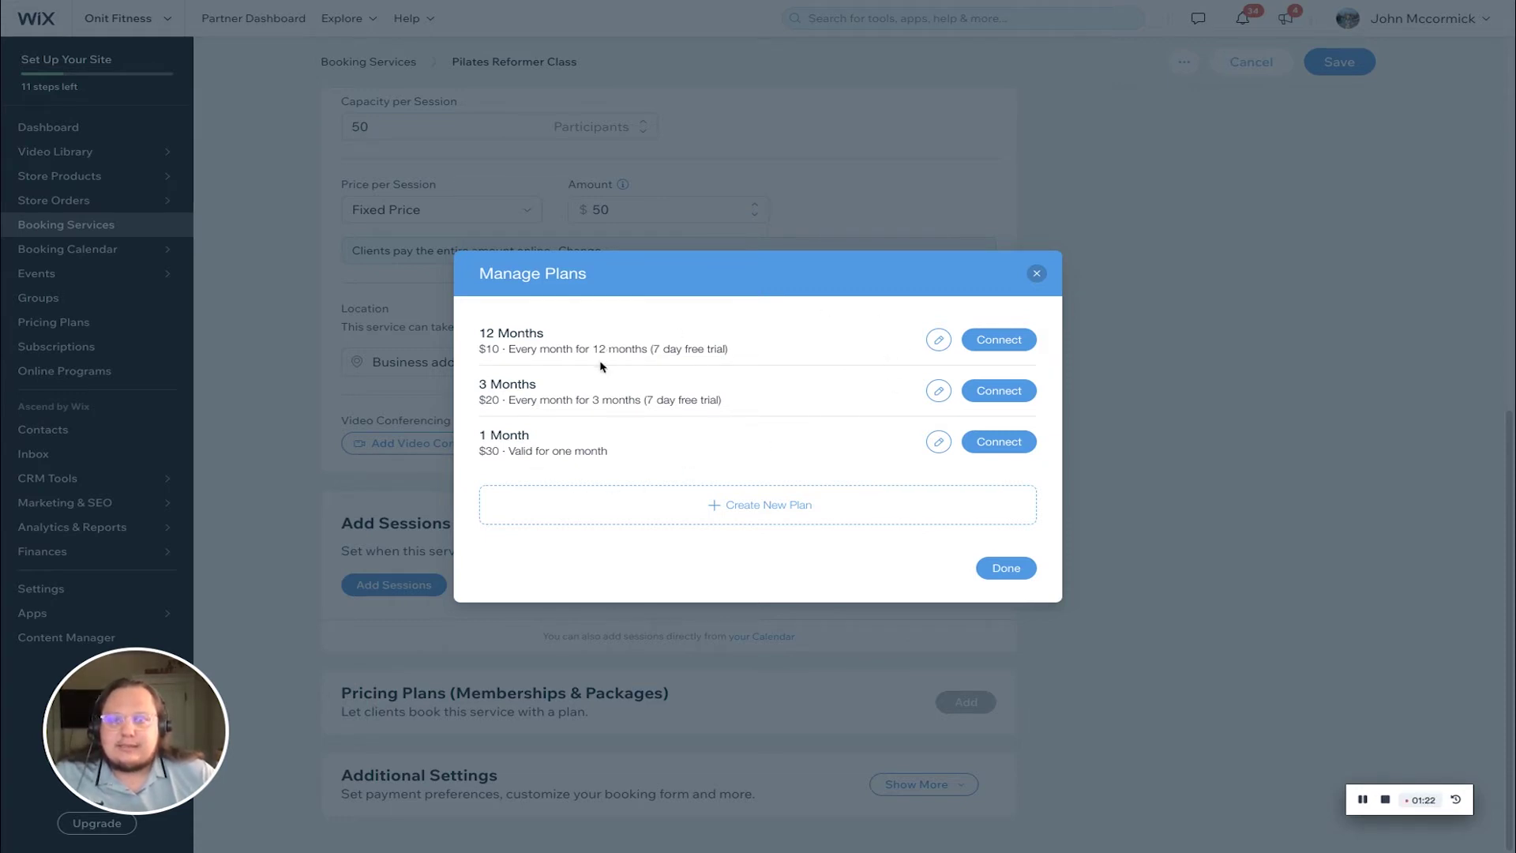
left_click(994, 448)
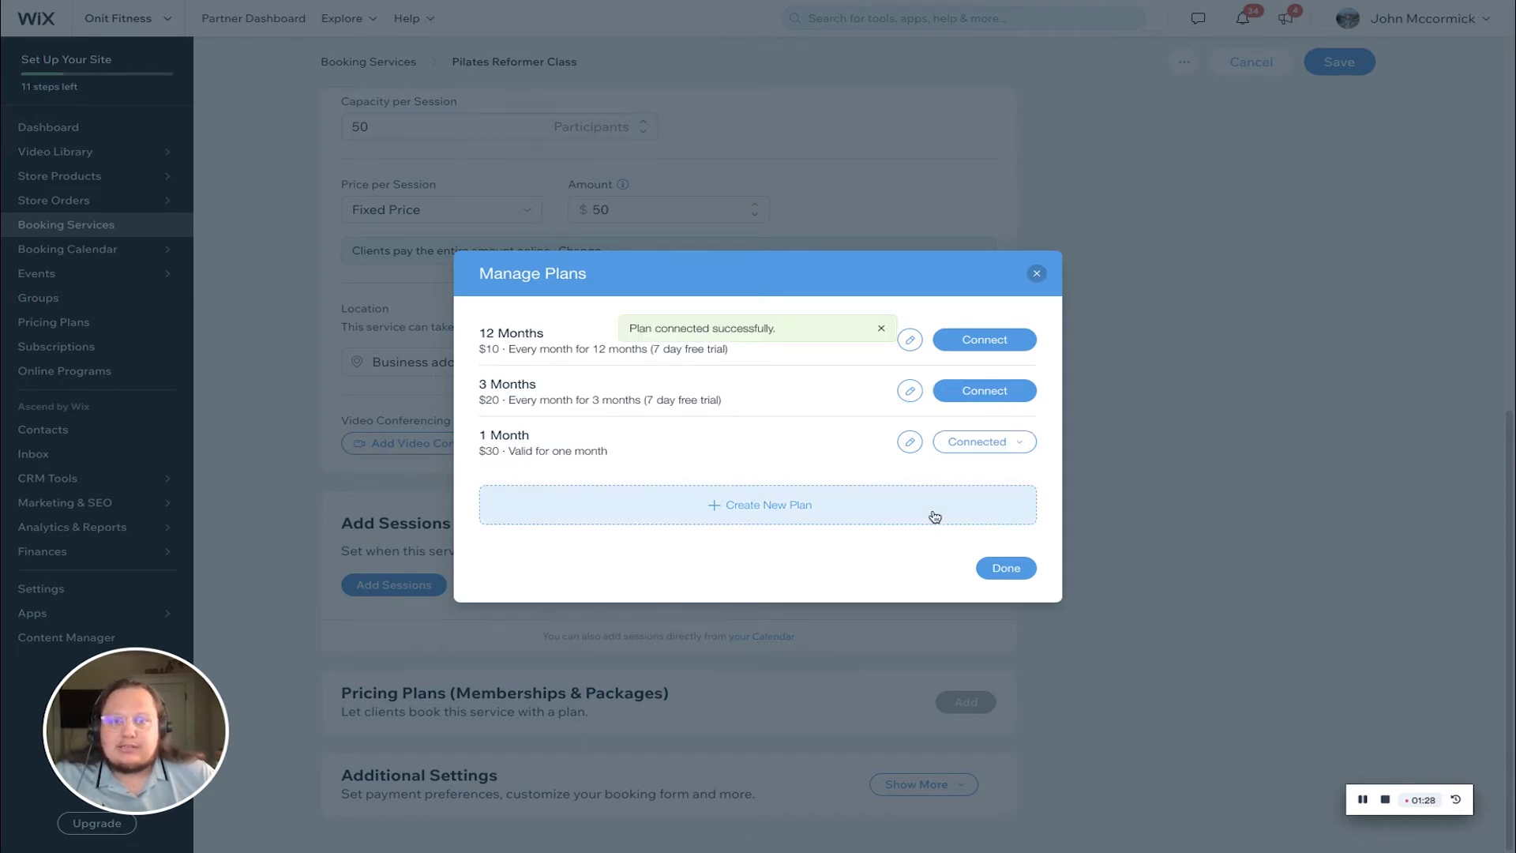
left_click(1020, 448)
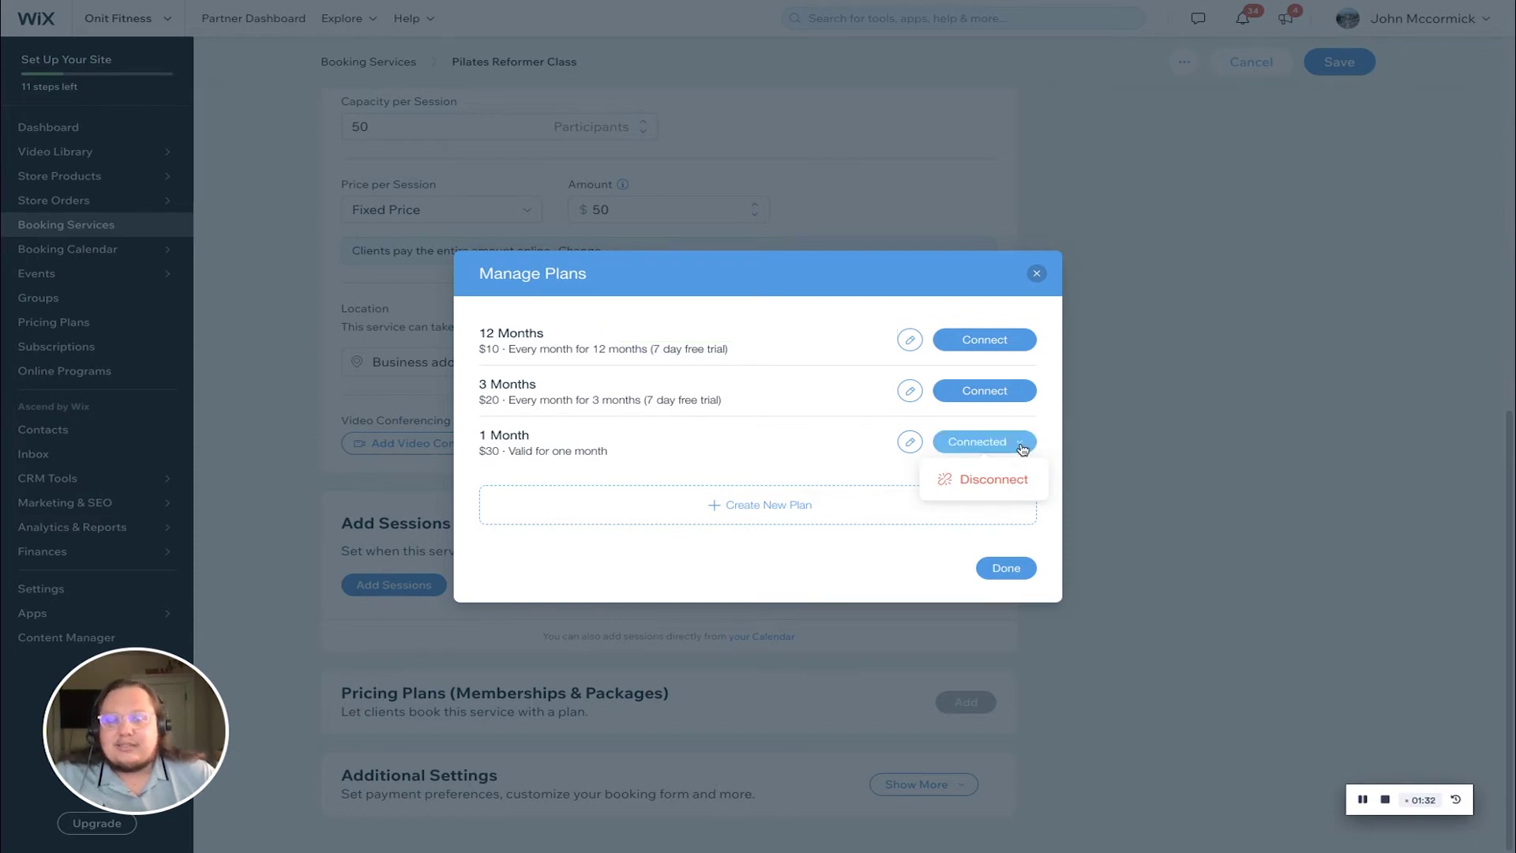
left_click(978, 396)
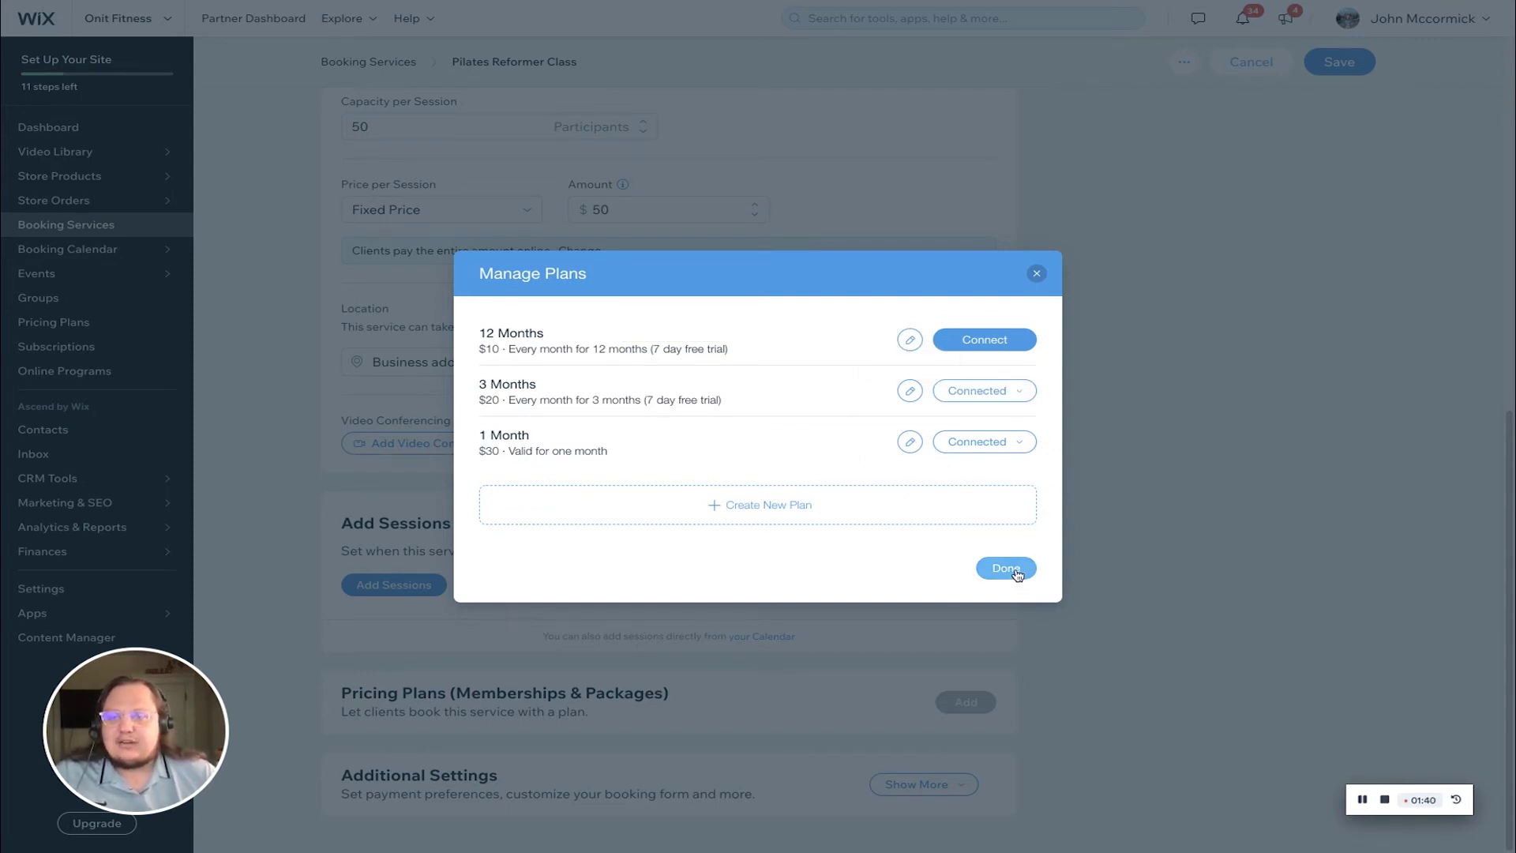
left_click(1007, 570)
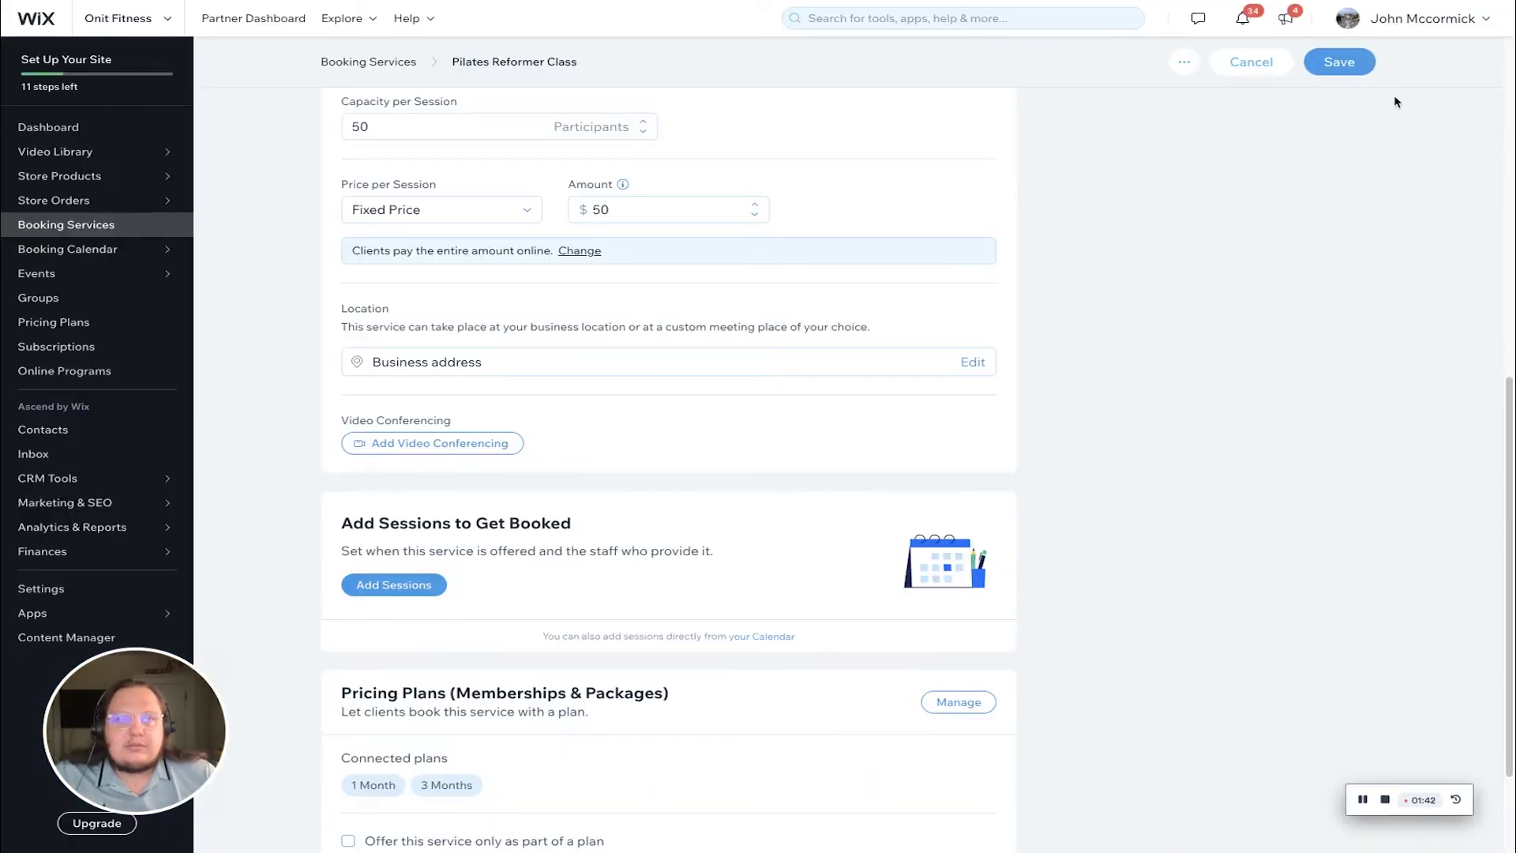
scroll(639, 593, "down", 2)
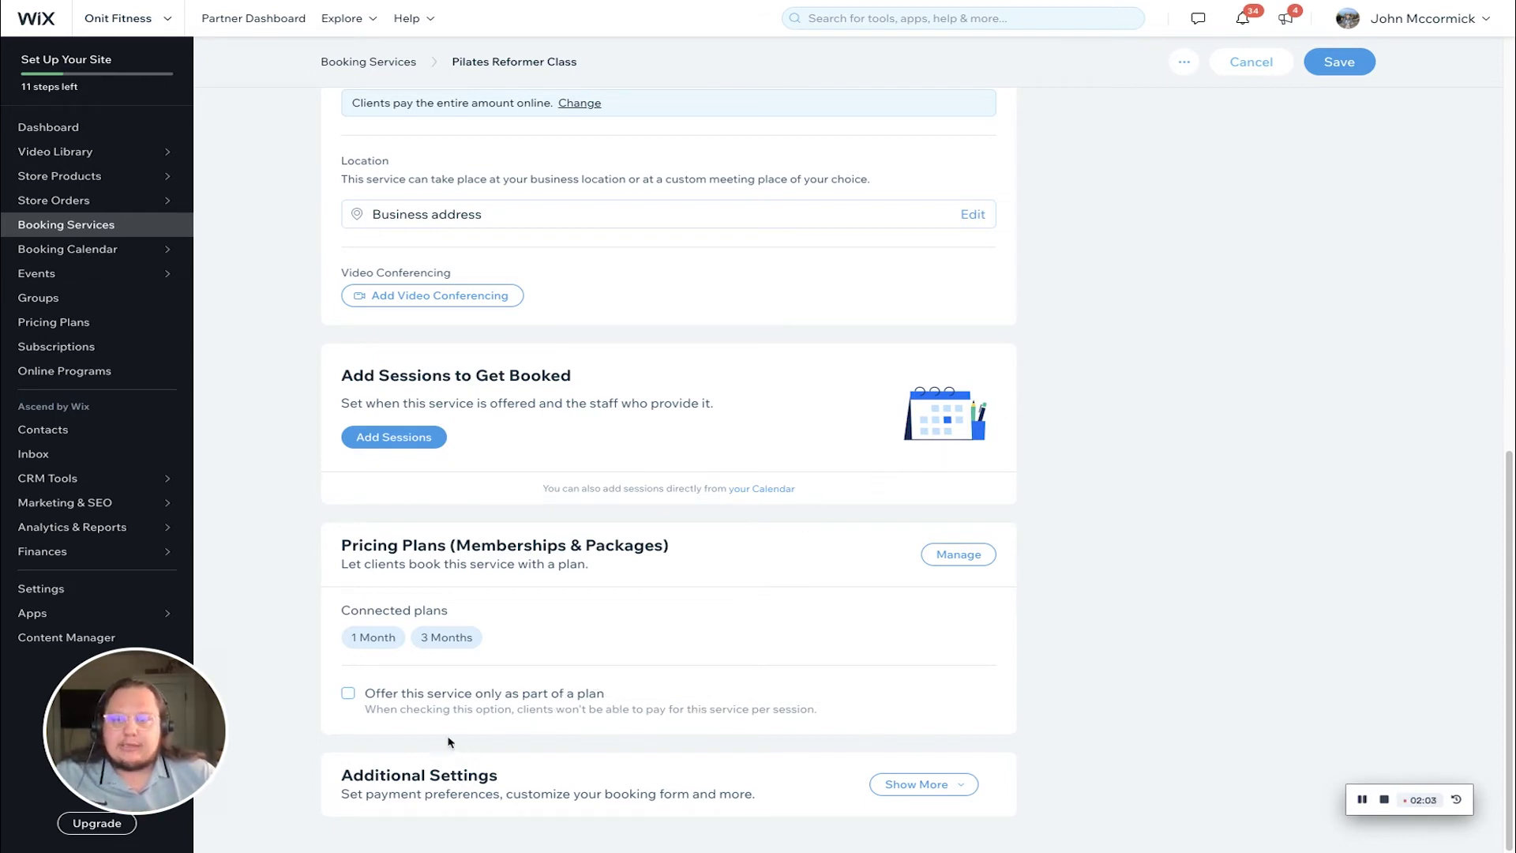
Save the Pilates Reformer Class service with its two connected plans
left_click(1338, 61)
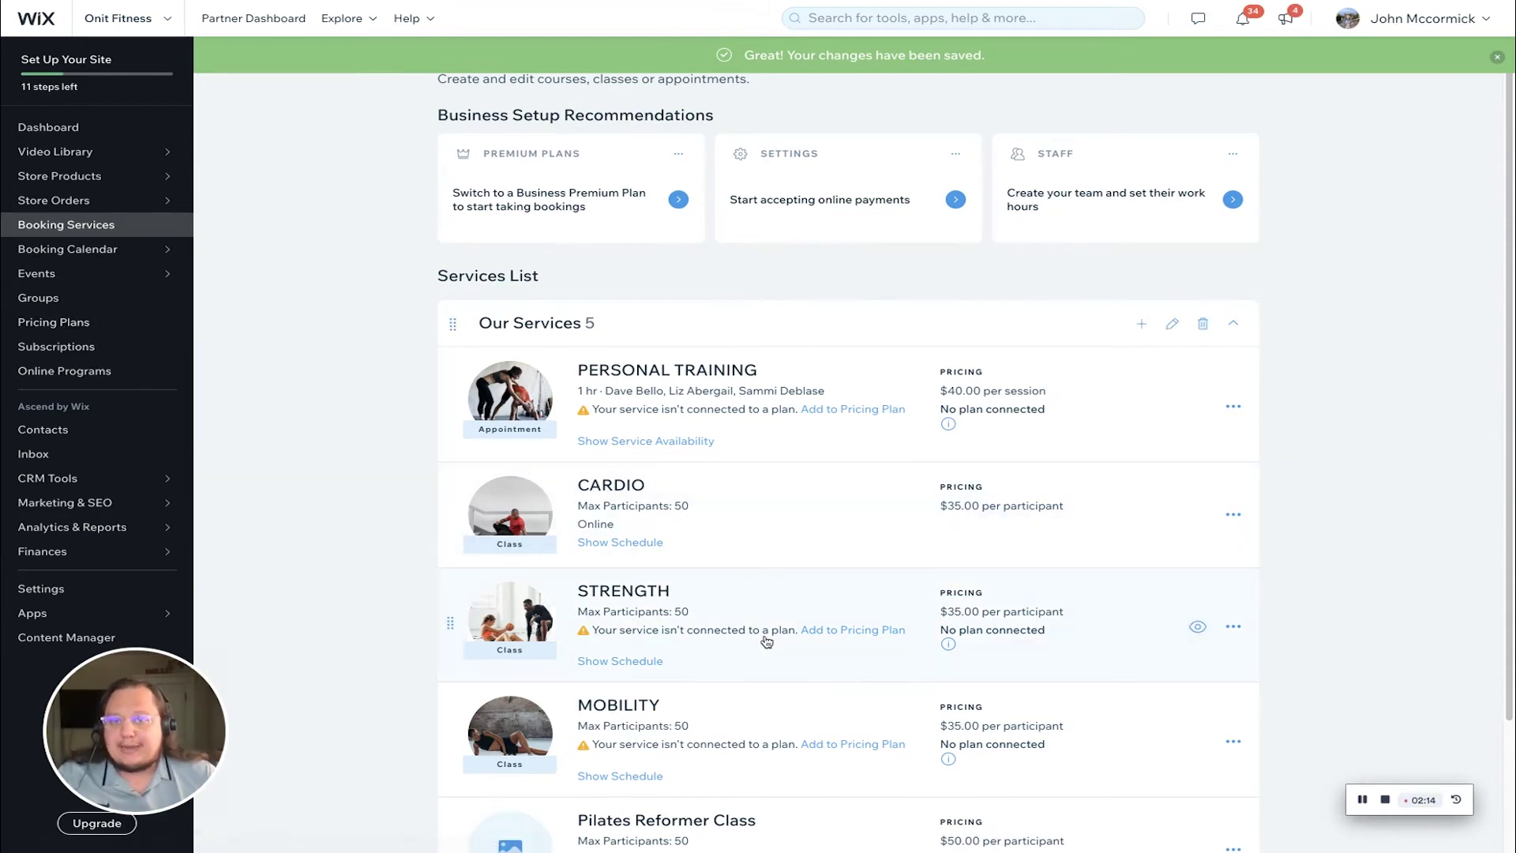
scroll(761, 635, "down", 2)
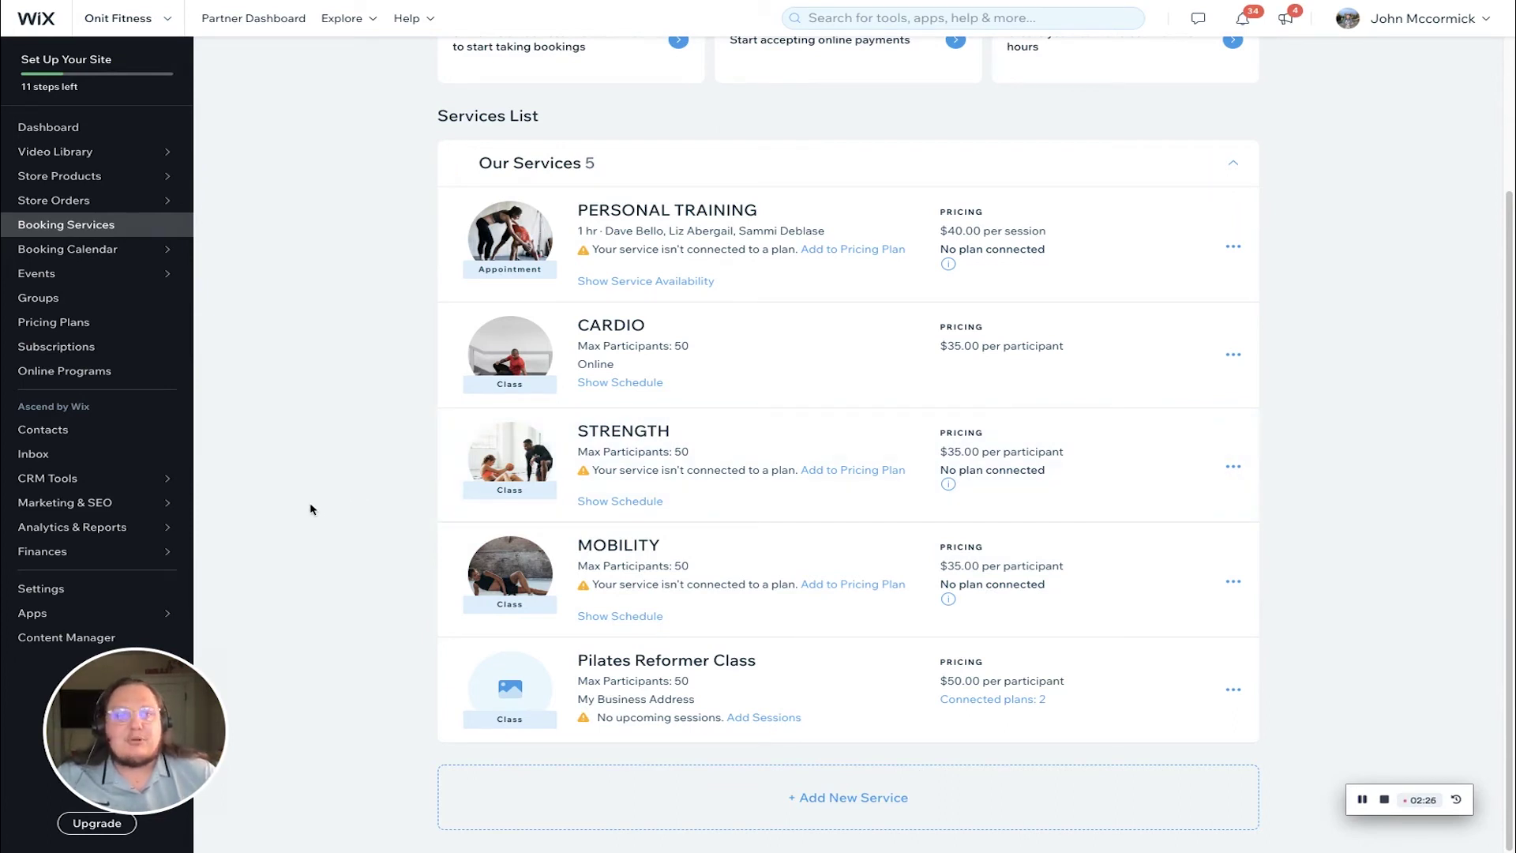
Go to Pricing Plans, dismiss the payment warning and open the 12 Months plan
left_click(70, 331)
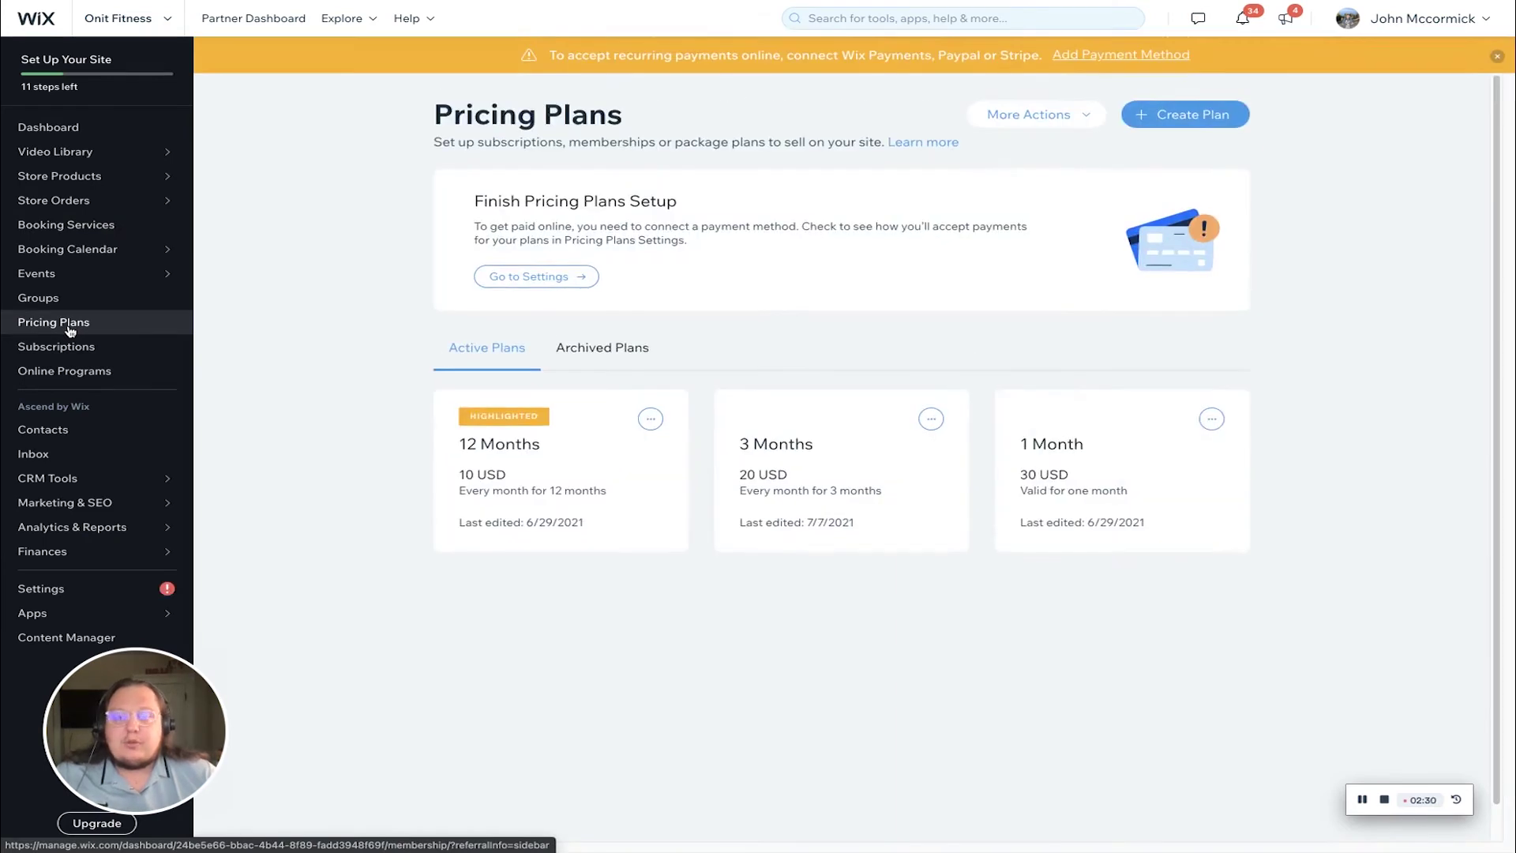
left_click(1497, 56)
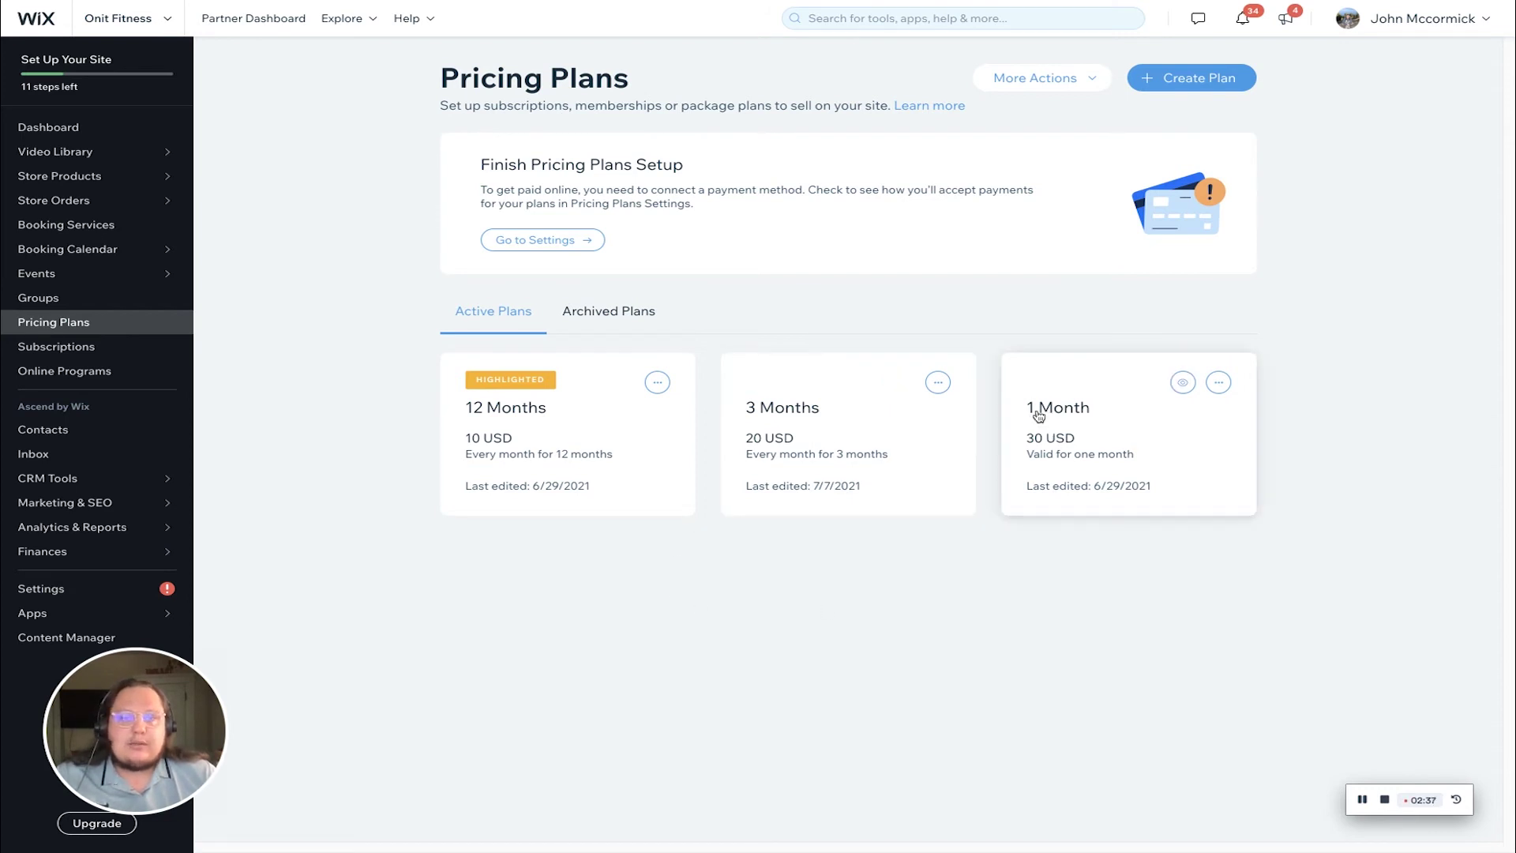
left_click(533, 428)
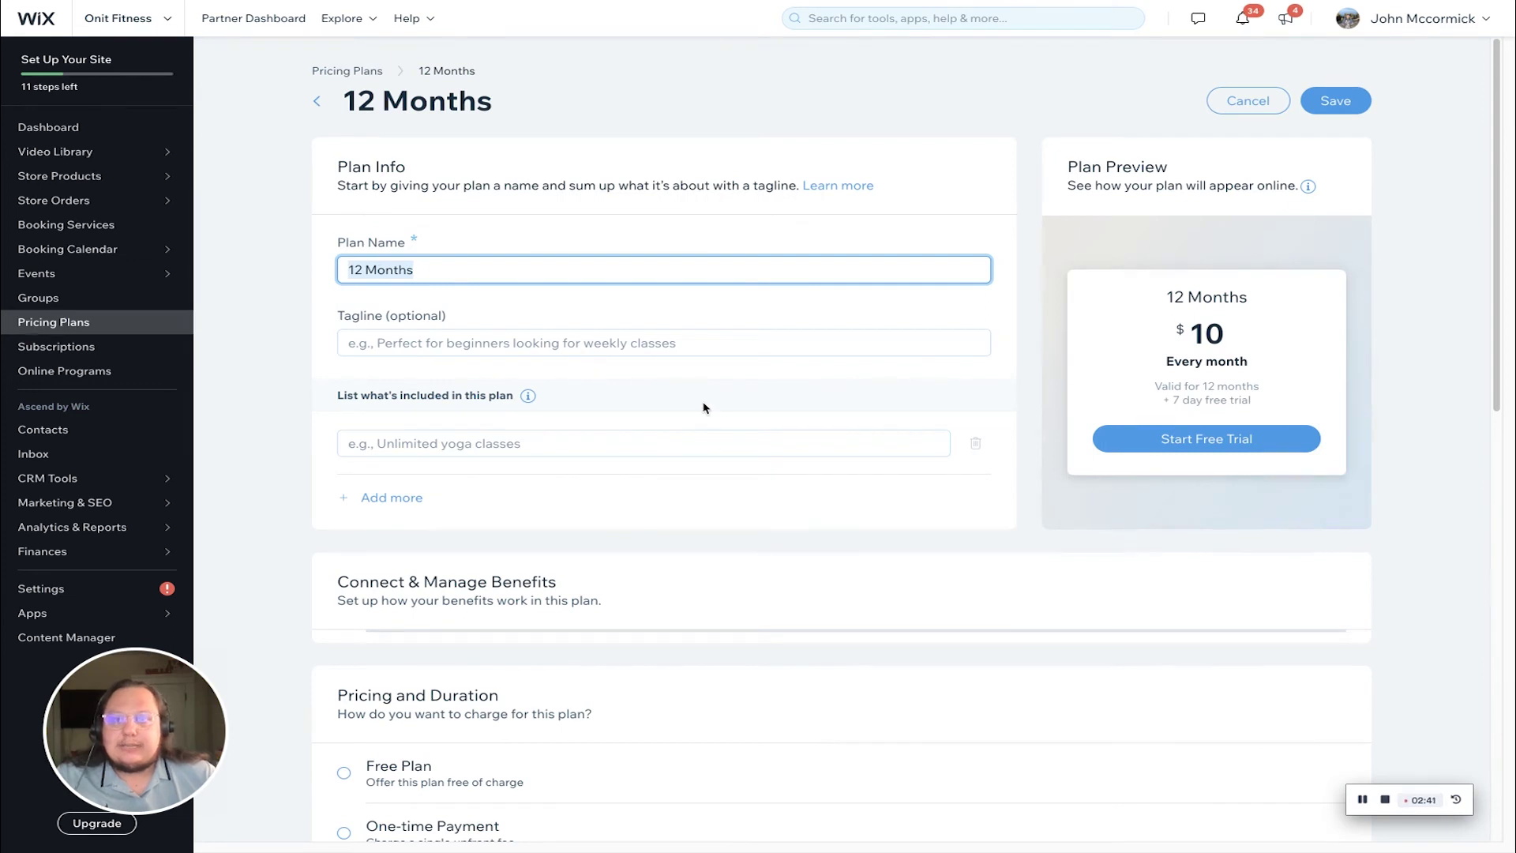
scroll(640, 559, "down", 1)
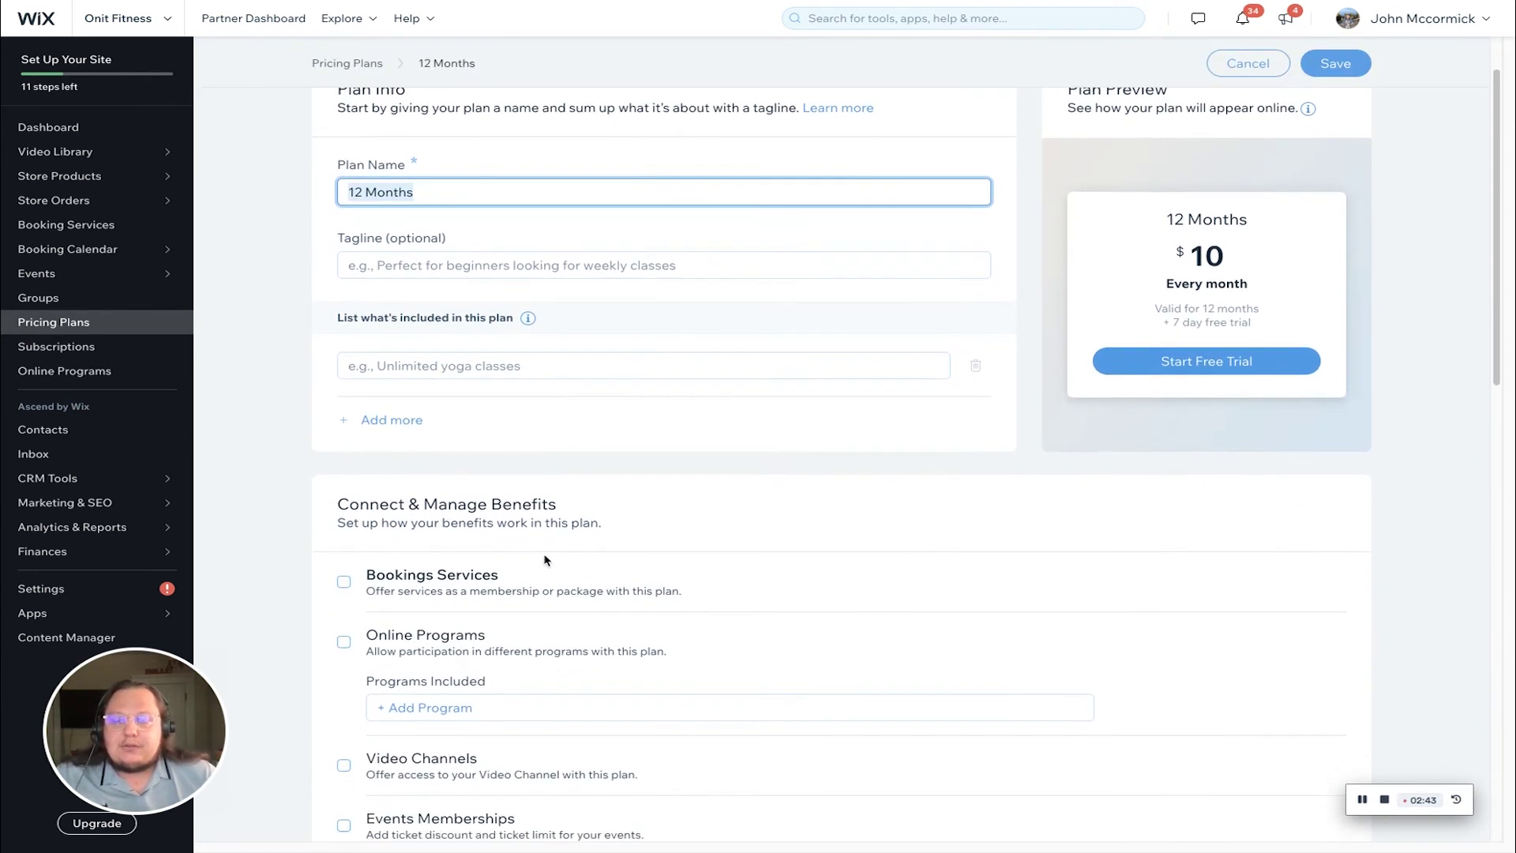
scroll(545, 558, "down", 1)
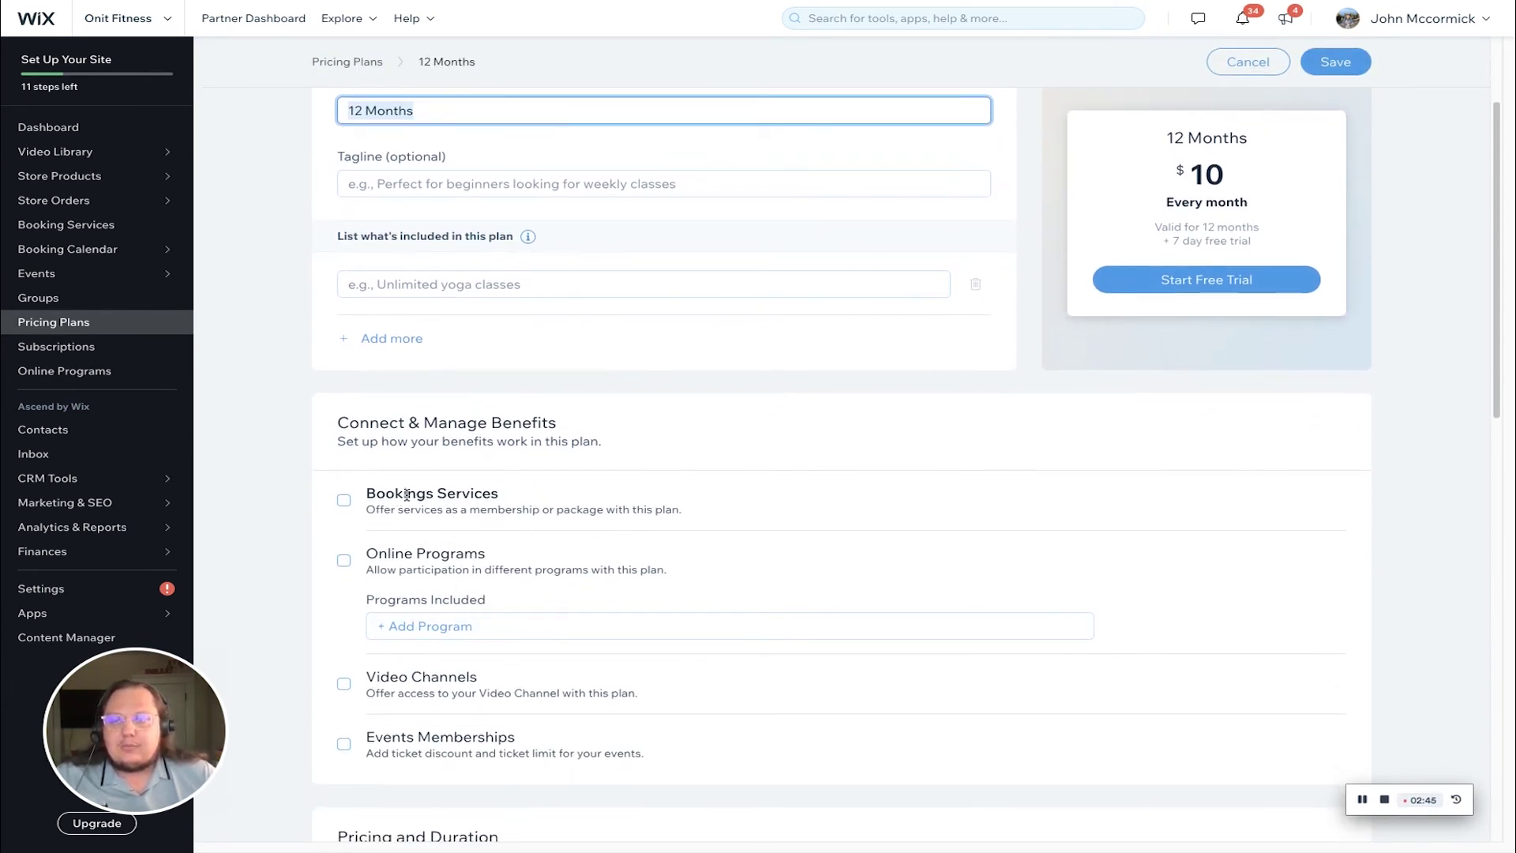
Enable booking services as a benefit of the 12 Months plan
left_click_drag(340, 424, 585, 437)
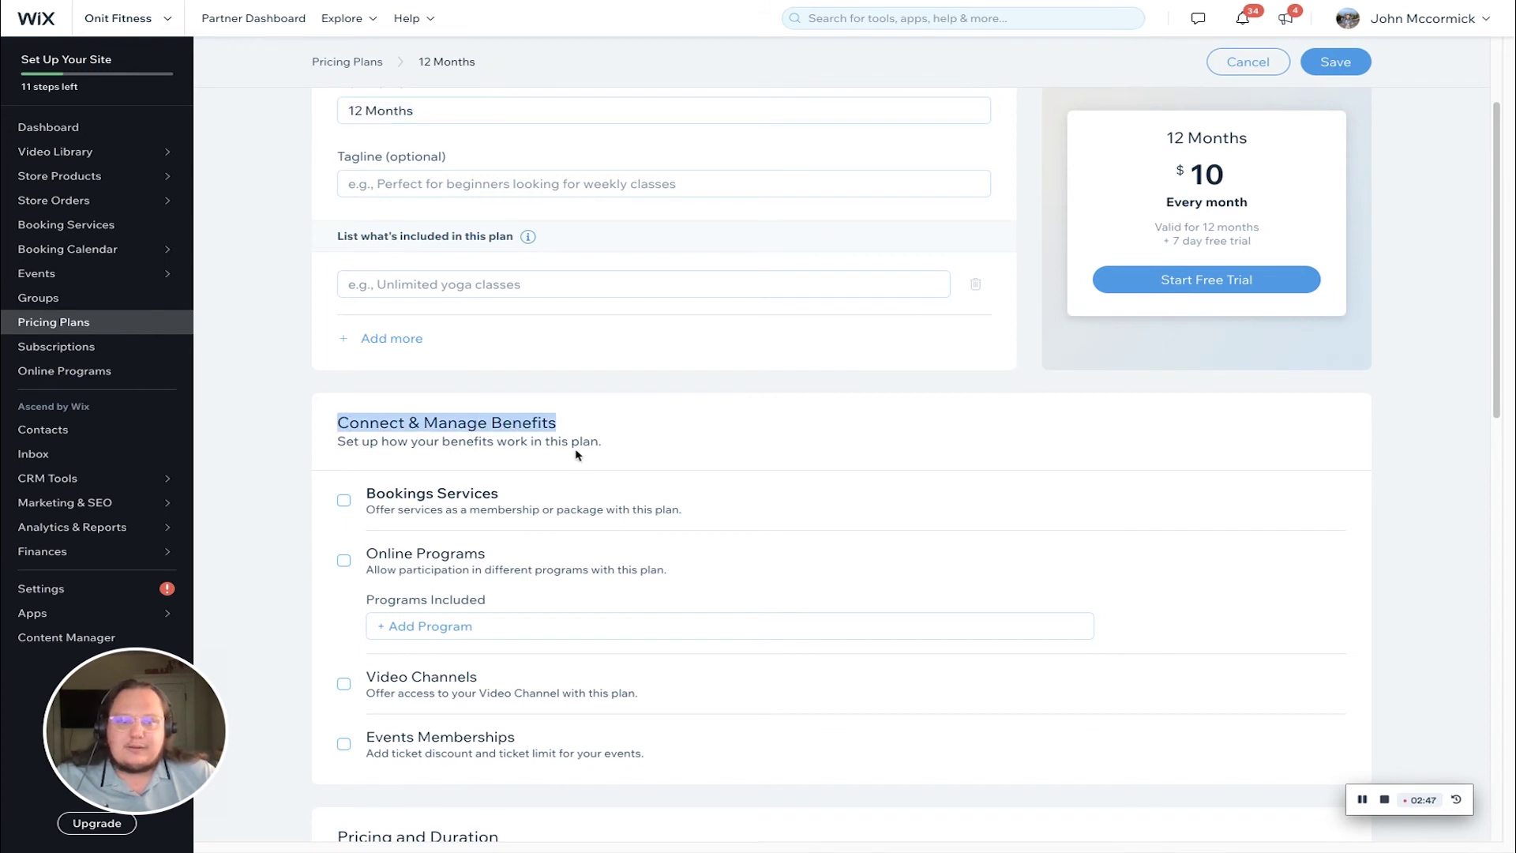
left_click(586, 438)
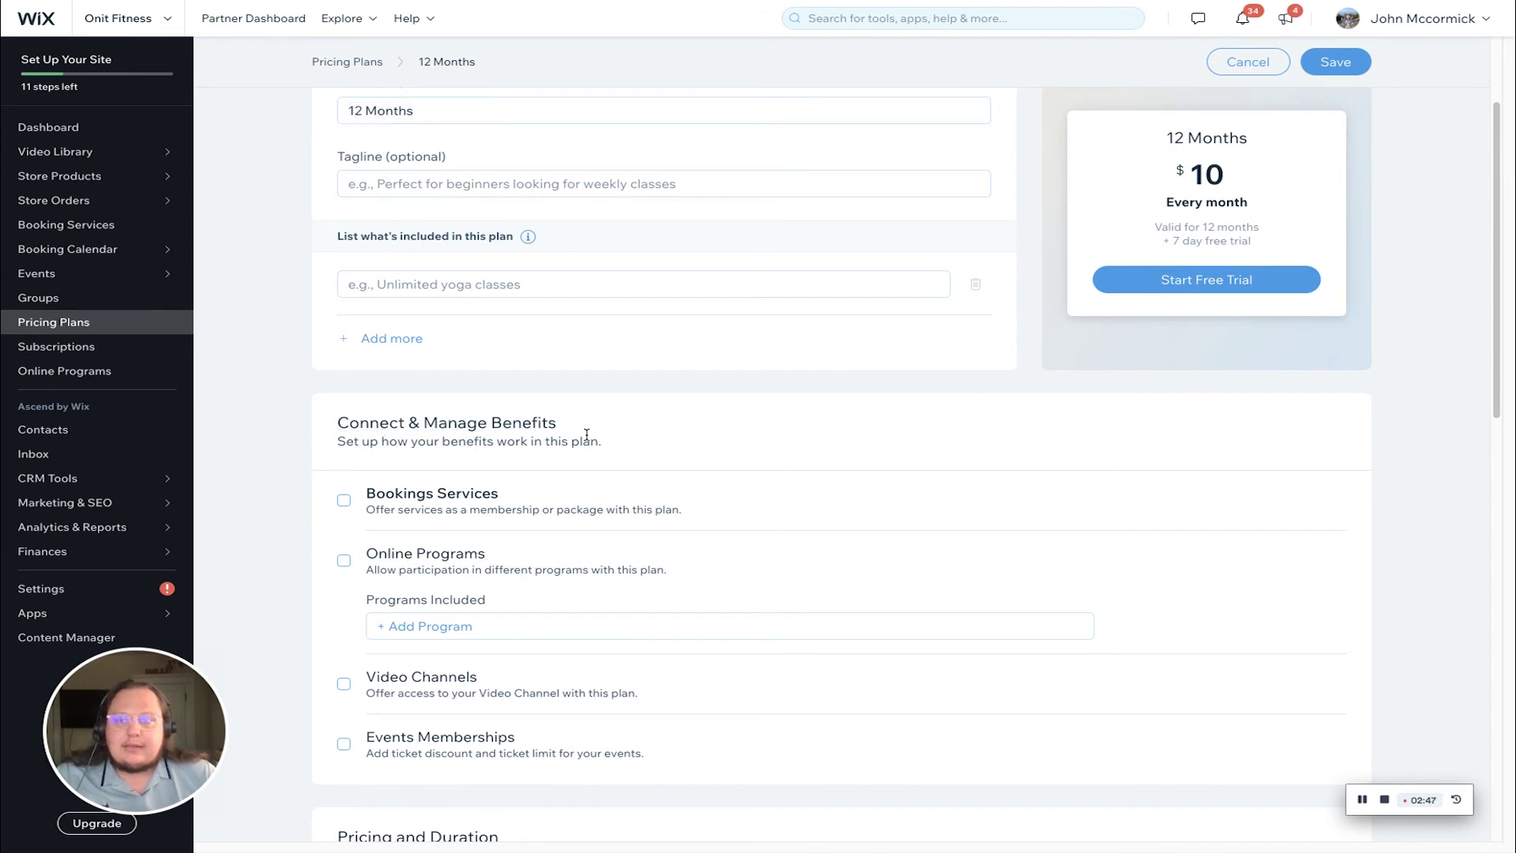
left_click(344, 500)
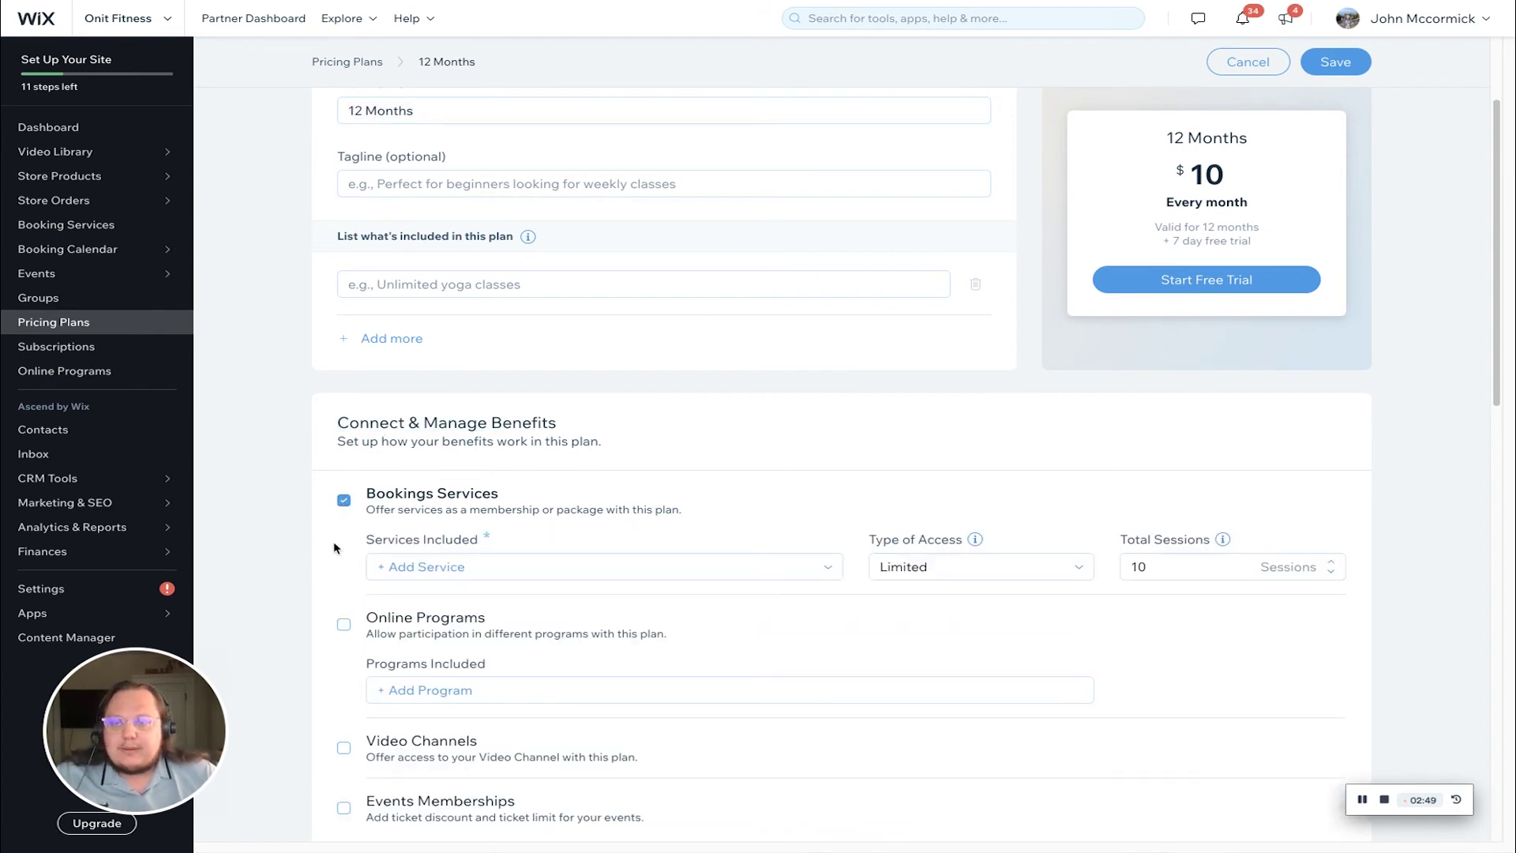
Include Pilates Reformer Class in the plan's services, noting its 10-session count
left_click(476, 566)
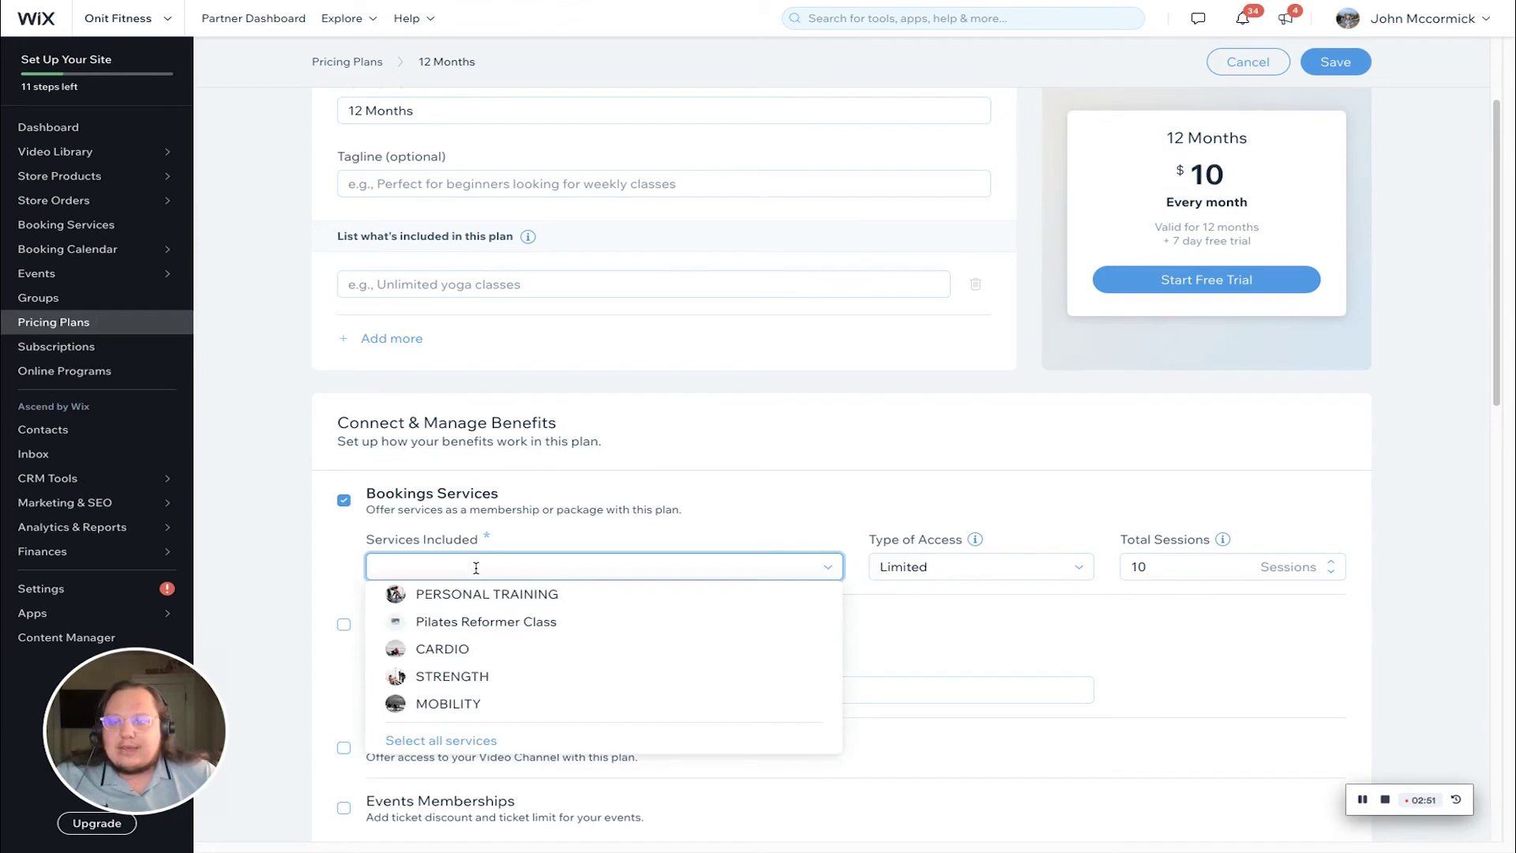
left_click(476, 621)
left_click(618, 532)
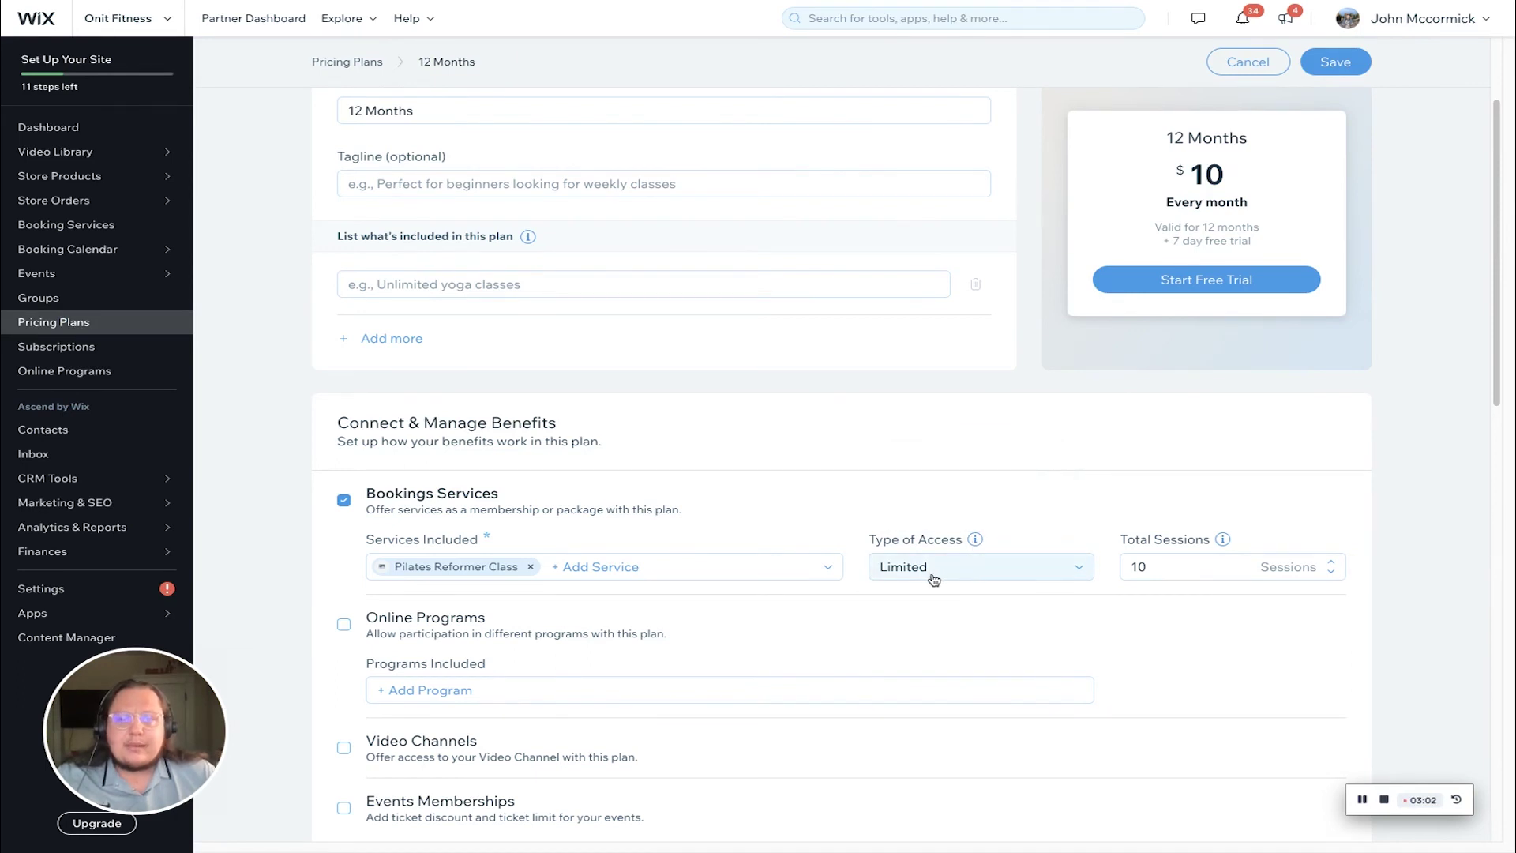
left_click(1143, 566)
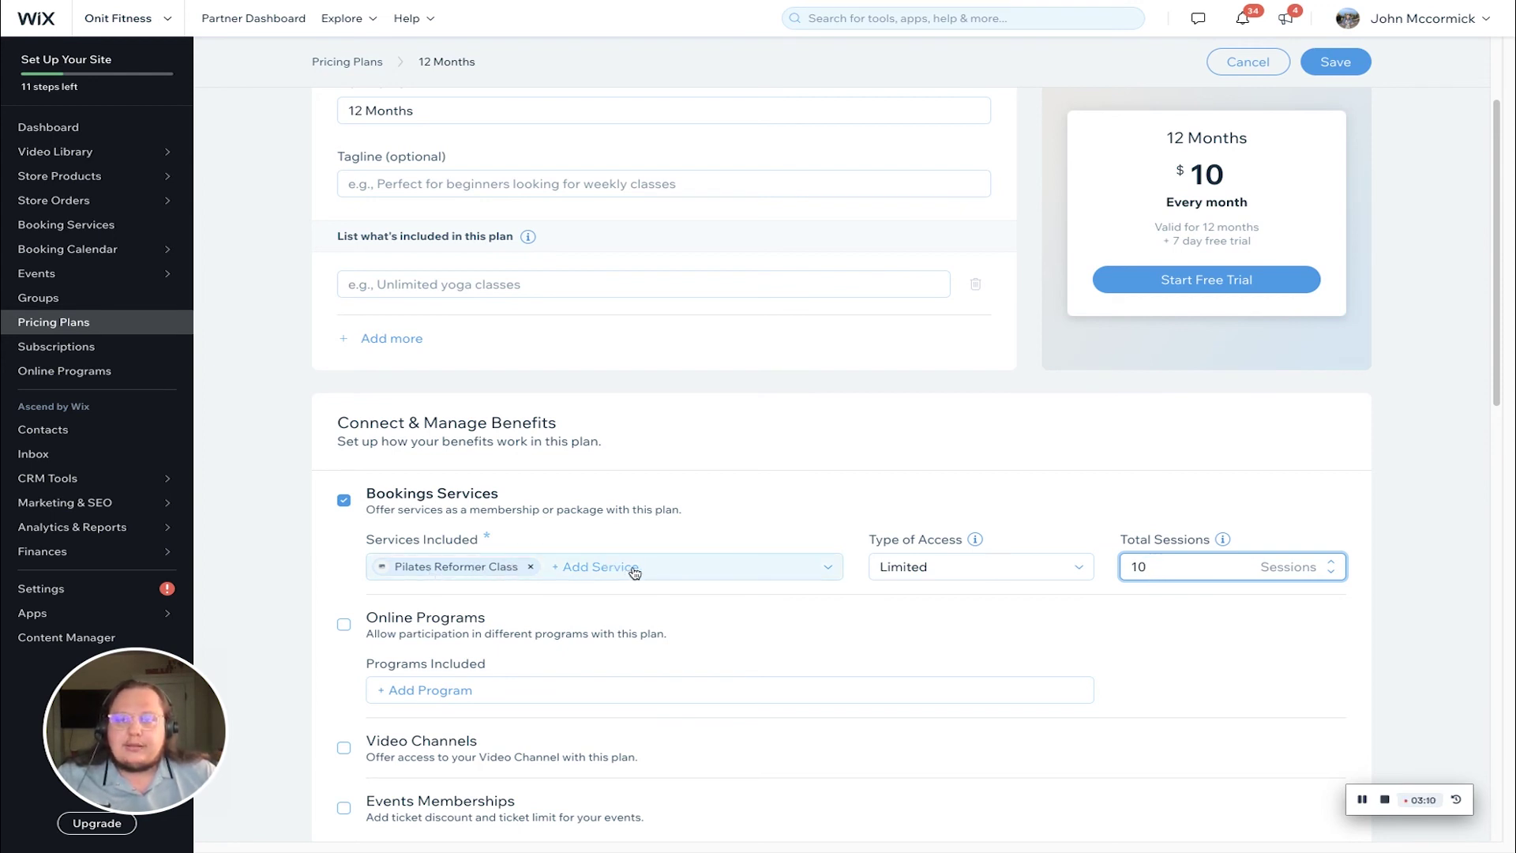
Set the plan's access to the Pilates Reformer Class to Unlimited
left_click(978, 580)
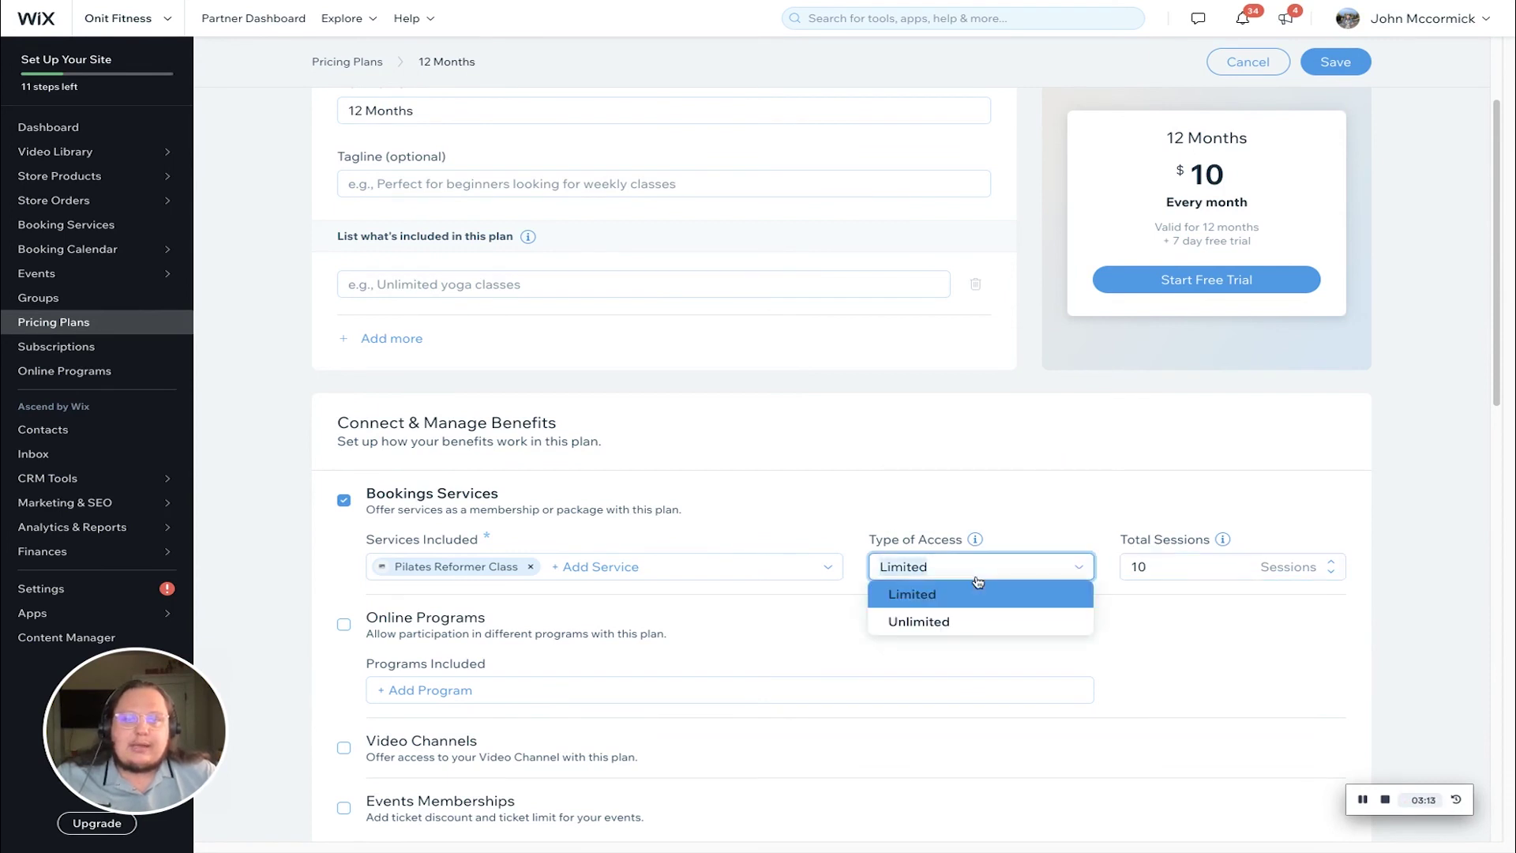
left_click(949, 625)
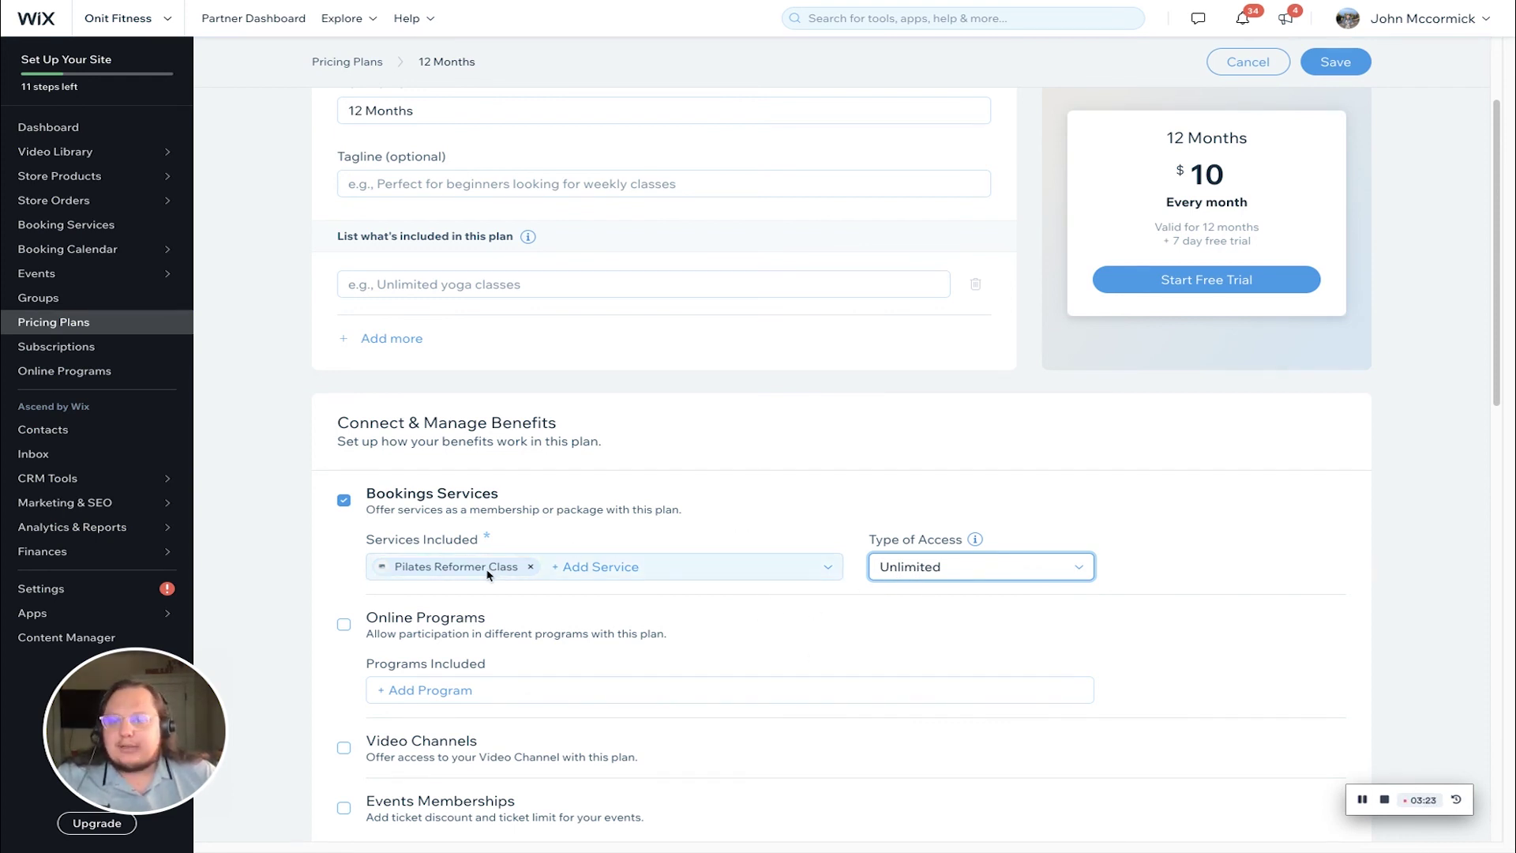
scroll(719, 406, "up", 3)
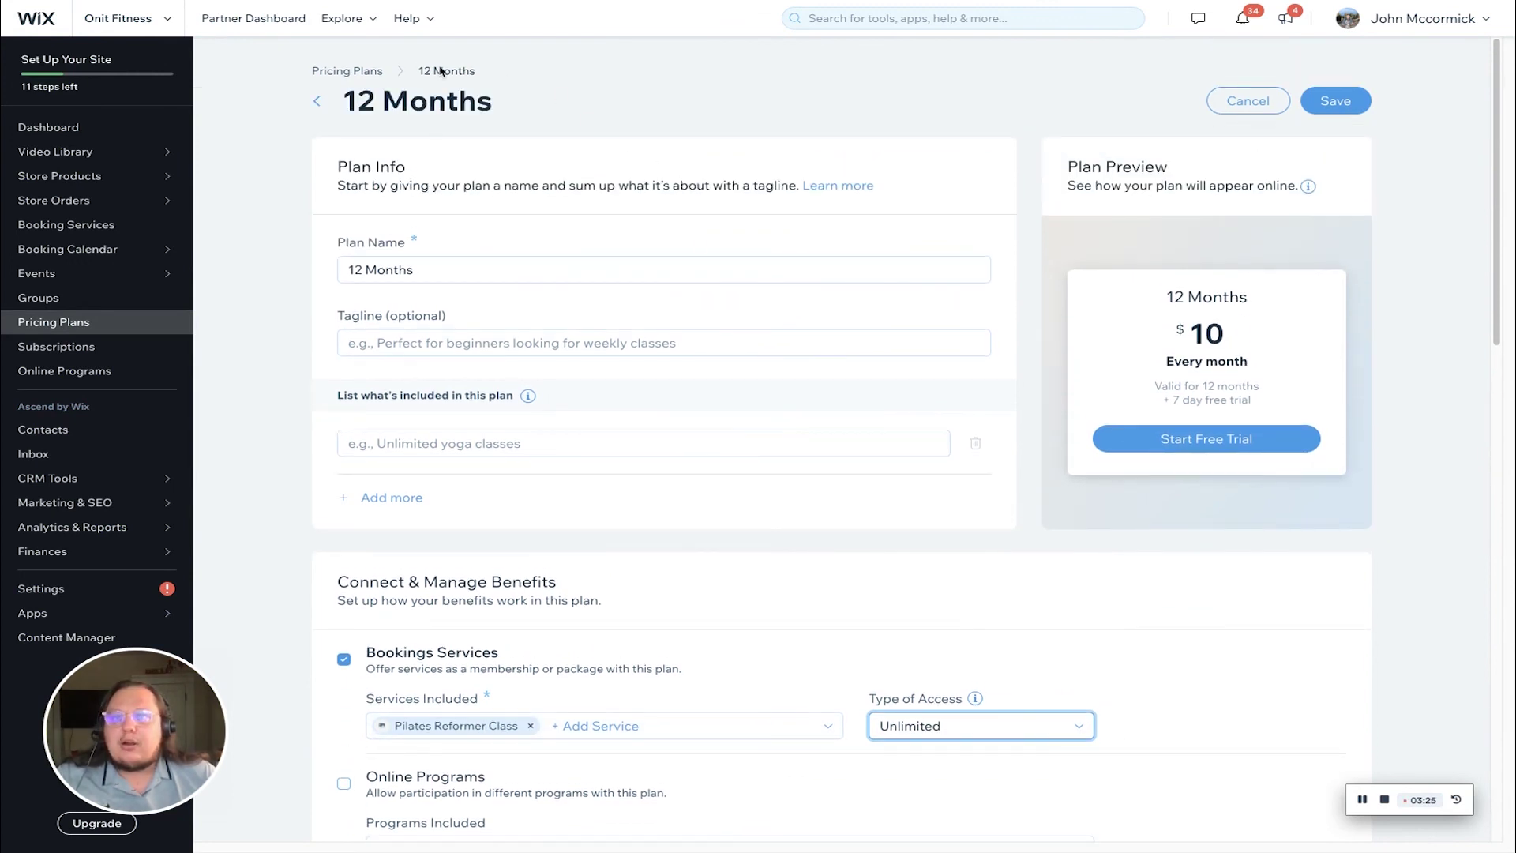